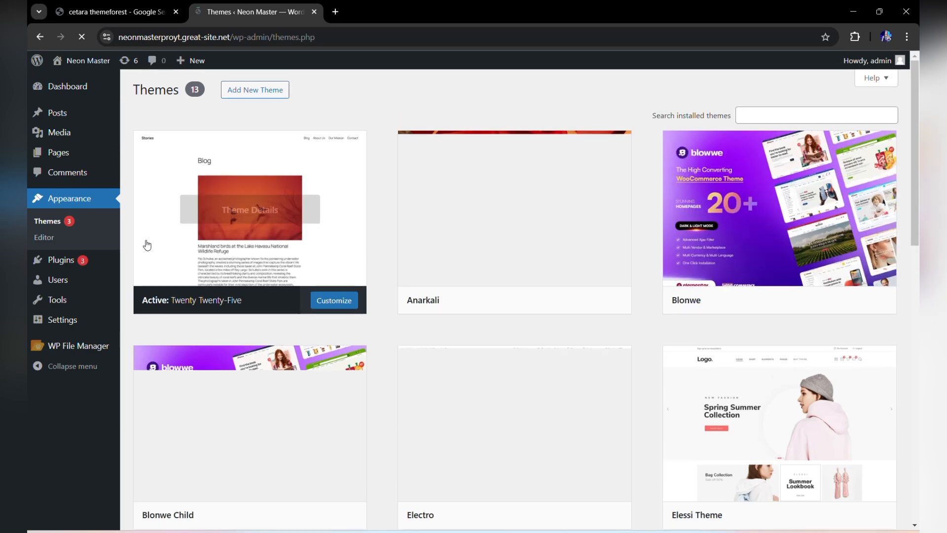
Browse to the end of the installed themes list and open the page for adding a new theme
{"action": "scroll", "coordinate": [554, 237], "scroll_direction": "down", "scroll_amount": 4}
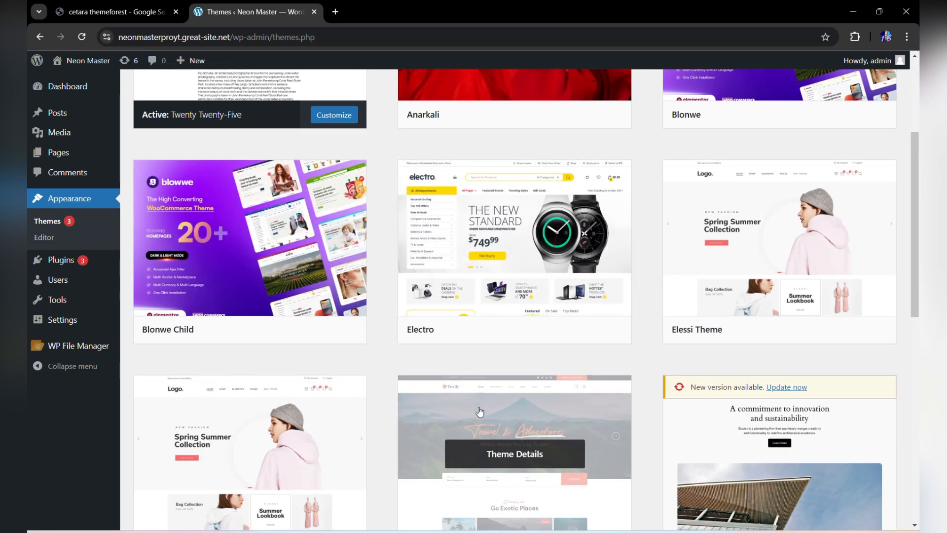
{"action": "scroll", "coordinate": [478, 412], "scroll_direction": "down", "scroll_amount": 4}
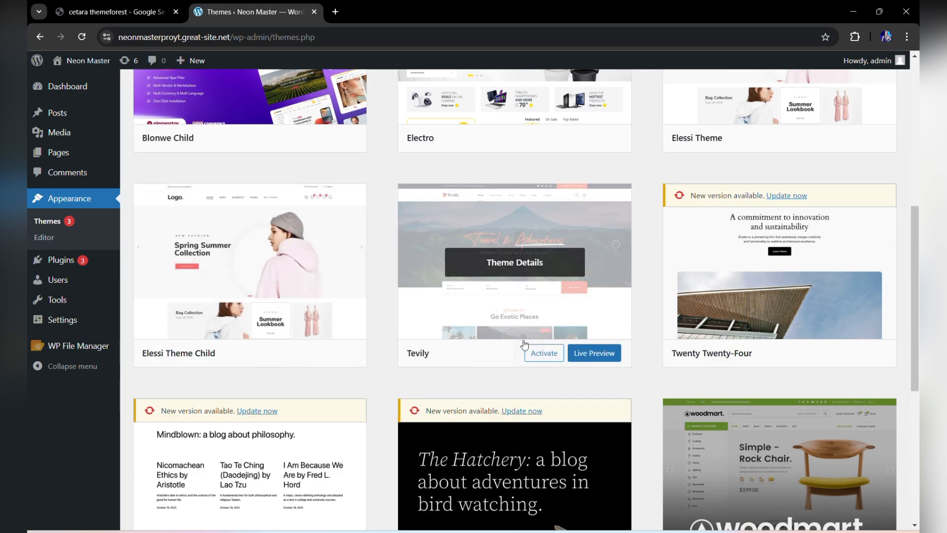
{"action": "scroll", "coordinate": [523, 343], "scroll_direction": "down", "scroll_amount": 5}
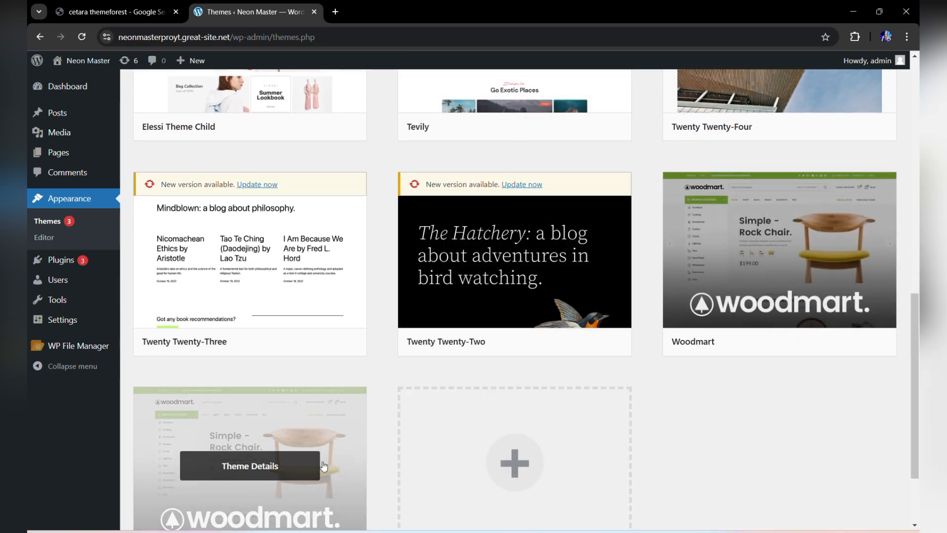
{"action": "scroll", "coordinate": [324, 409], "scroll_direction": "down", "scroll_amount": 2}
{"action": "left_click", "coordinate": [519, 349]}
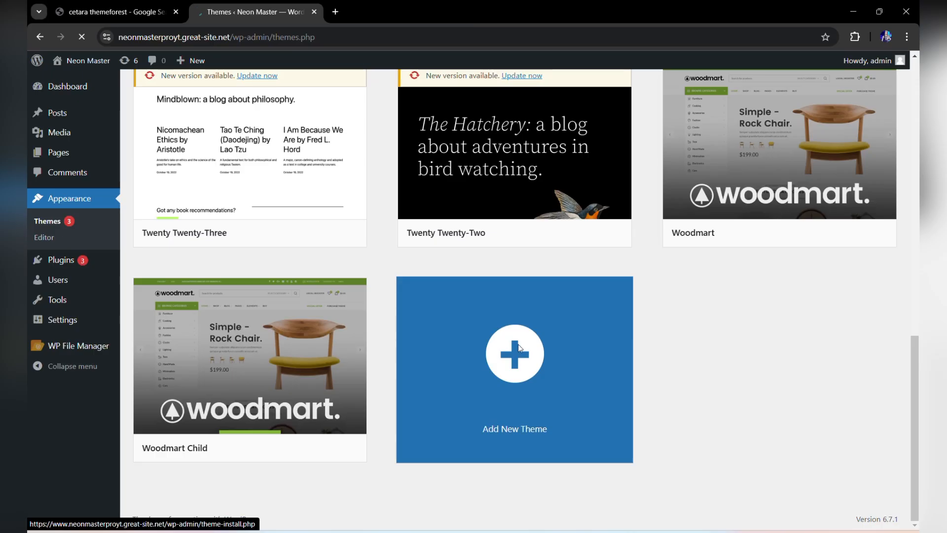
{"action": "left_click", "coordinate": [518, 345]}
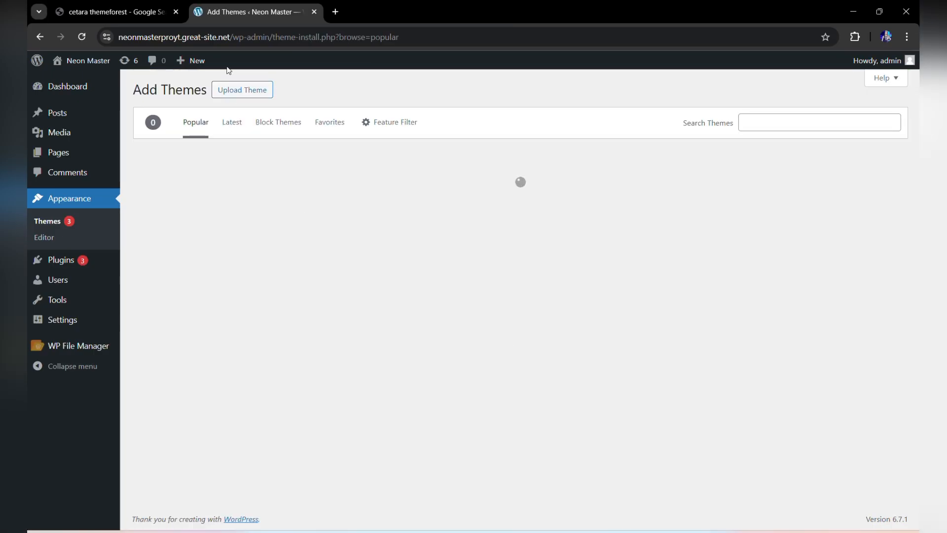
Upload the cetara.zip theme package from the cetara-20 folder, install it and activate it
{"action": "left_click", "coordinate": [256, 97]}
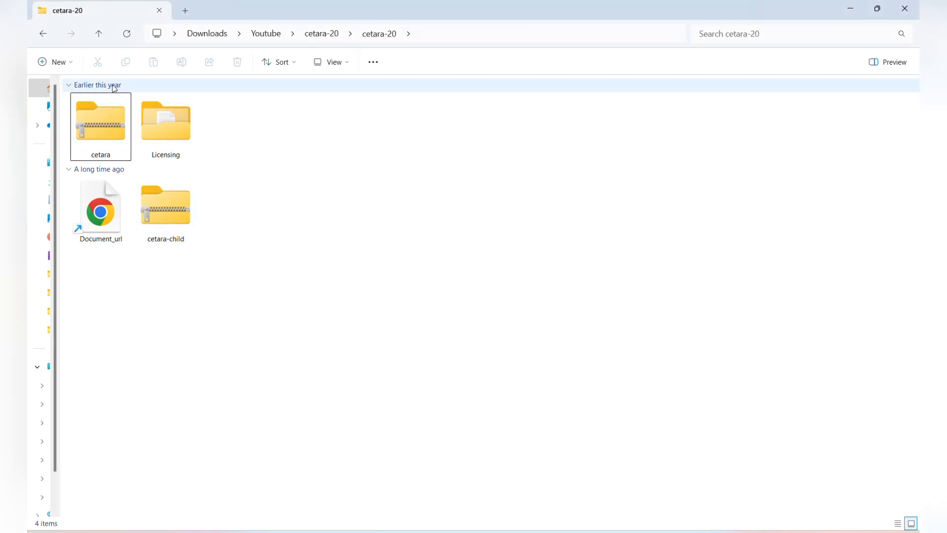
{"action": "left_click_drag", "start_coordinate": [100, 125], "coordinate": [374, 203]}
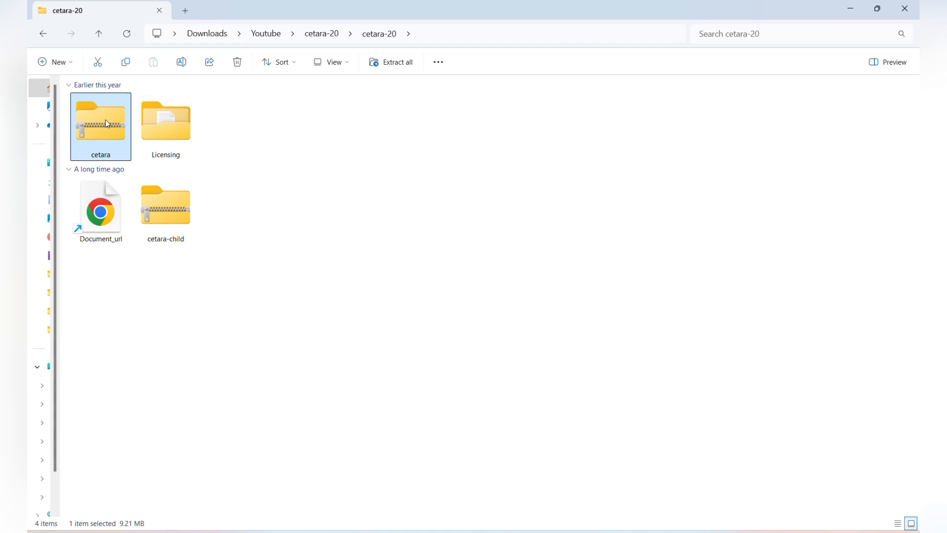
{"action": "left_click_drag", "start_coordinate": [91, 126], "coordinate": [441, 195]}
{"action": "left_click", "coordinate": [591, 197]}
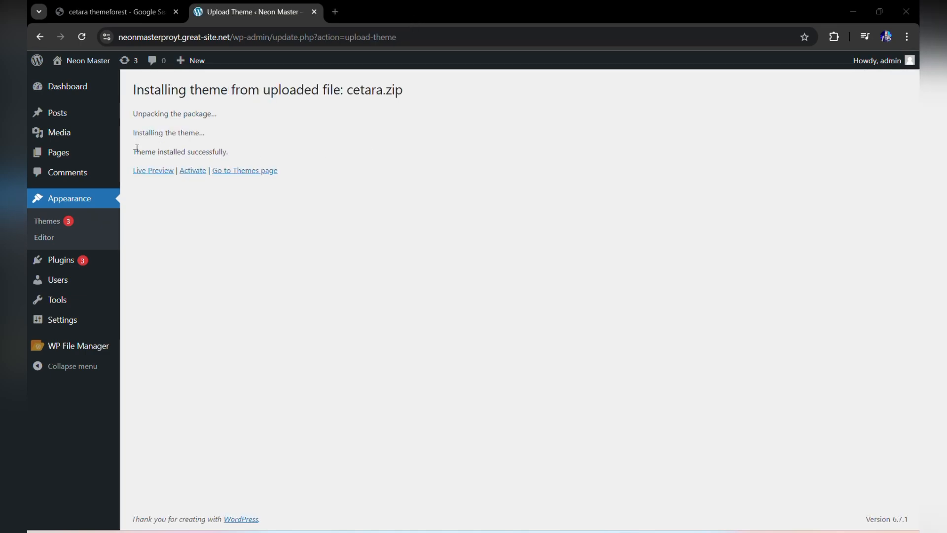
{"action": "left_click_drag", "start_coordinate": [133, 153], "coordinate": [179, 147]}
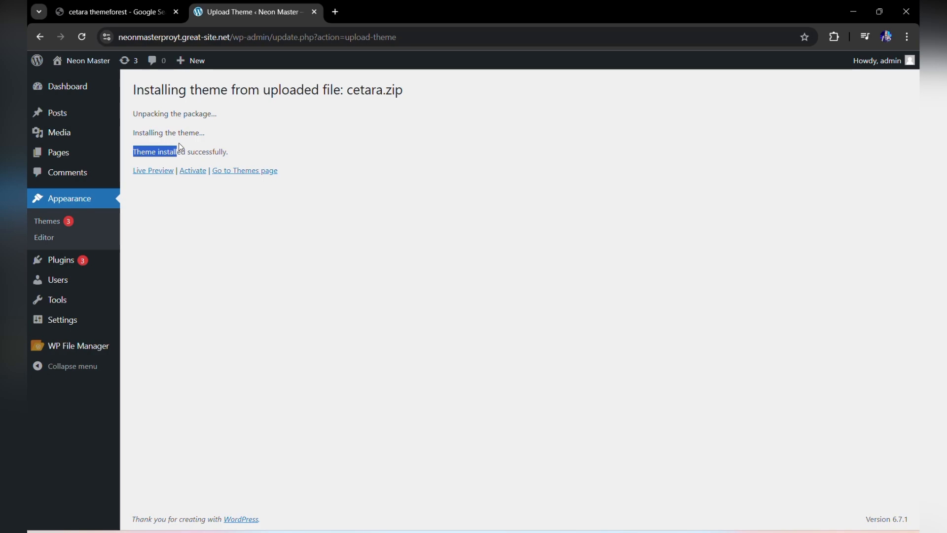
{"action": "left_click", "coordinate": [190, 171]}
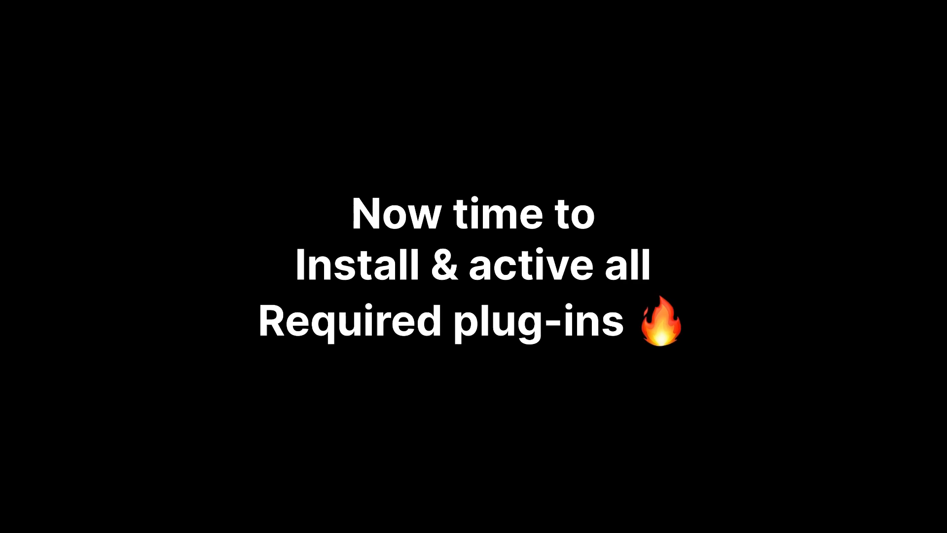
Install the required Elementor plugin from the theme's plugin list, and go back to the wp-admin dashboard
{"action": "left_click_drag", "start_coordinate": [144, 119], "coordinate": [289, 118]}
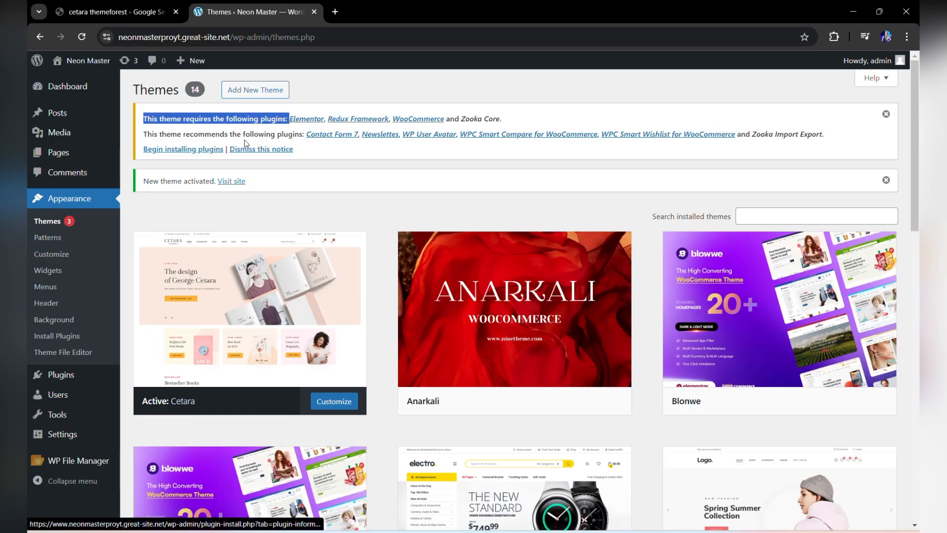
{"action": "left_click", "coordinate": [203, 150]}
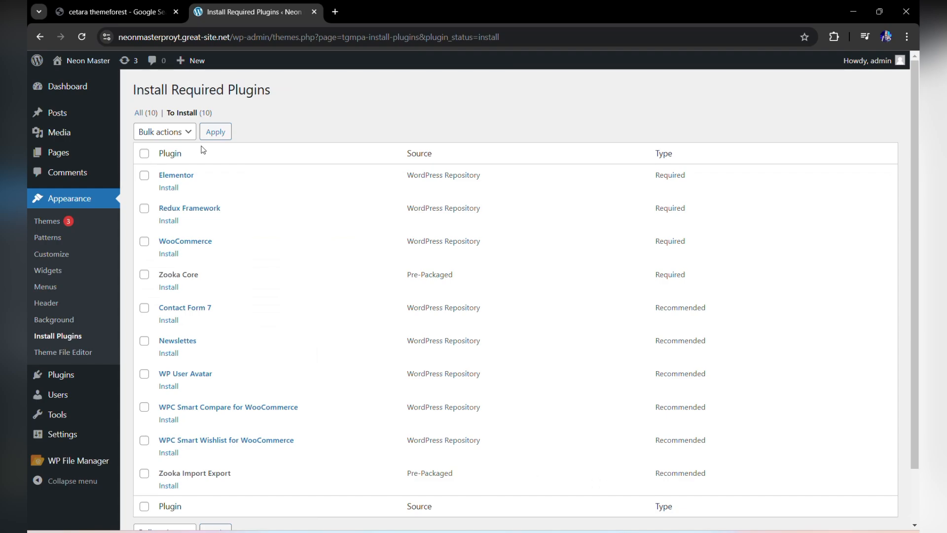
{"action": "left_click", "coordinate": [173, 188]}
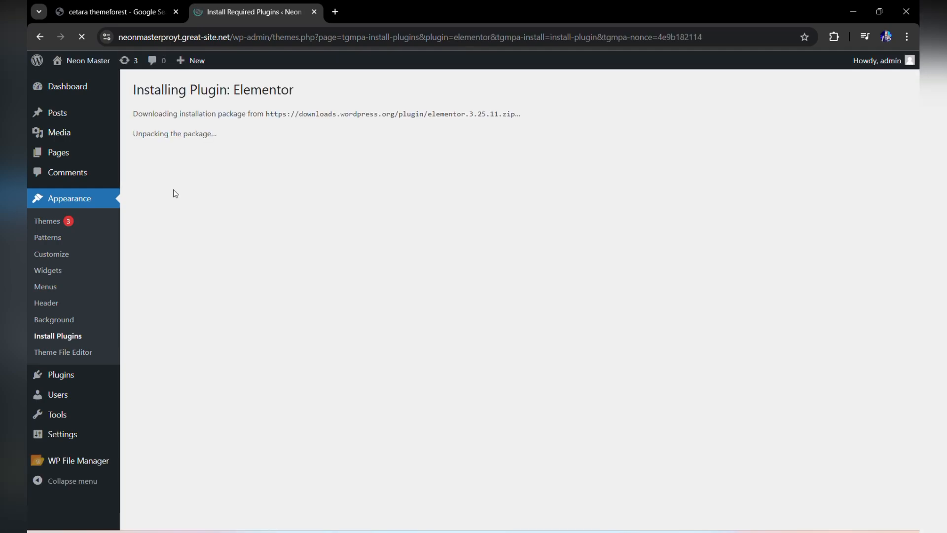
{"action": "left_click", "coordinate": [226, 211]}
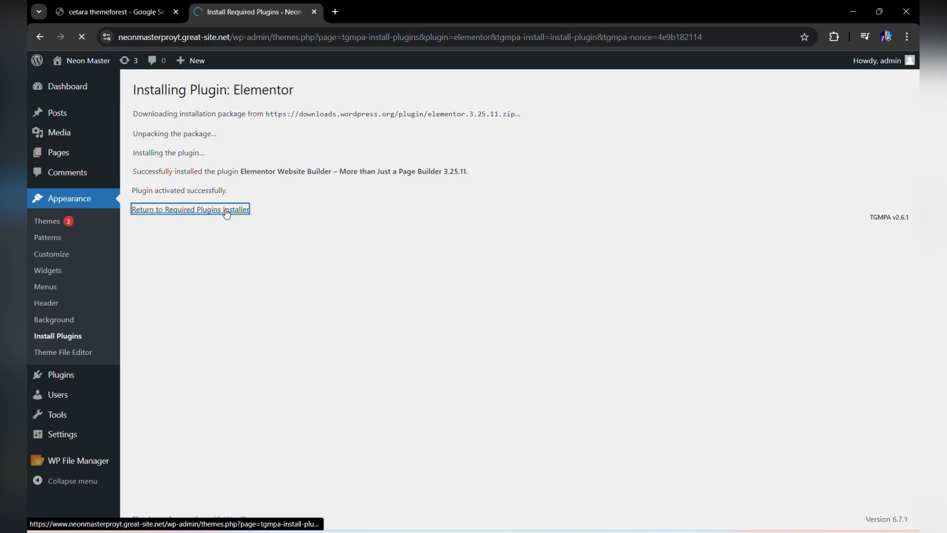
{"action": "left_click_drag", "start_coordinate": [271, 41], "coordinate": [707, 38]}
{"action": "key", "text": "BackSpace"}
{"action": "key", "text": "Return"}
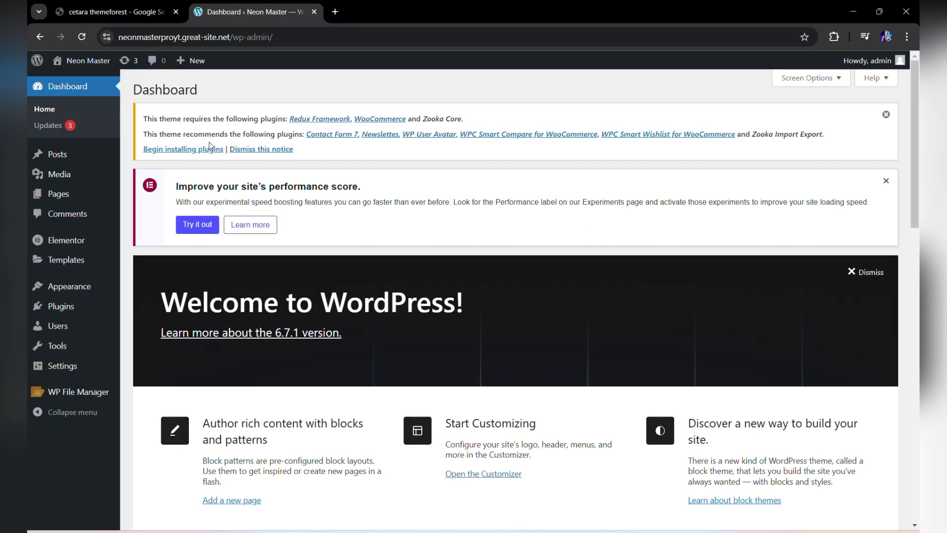
Bulk-install the Redux Framework, WooCommerce, Contact Form 7 and Newslettes plugins from the required plugins list
{"action": "left_click", "coordinate": [200, 151]}
{"action": "scroll", "coordinate": [217, 279], "scroll_direction": "down", "scroll_amount": 2}
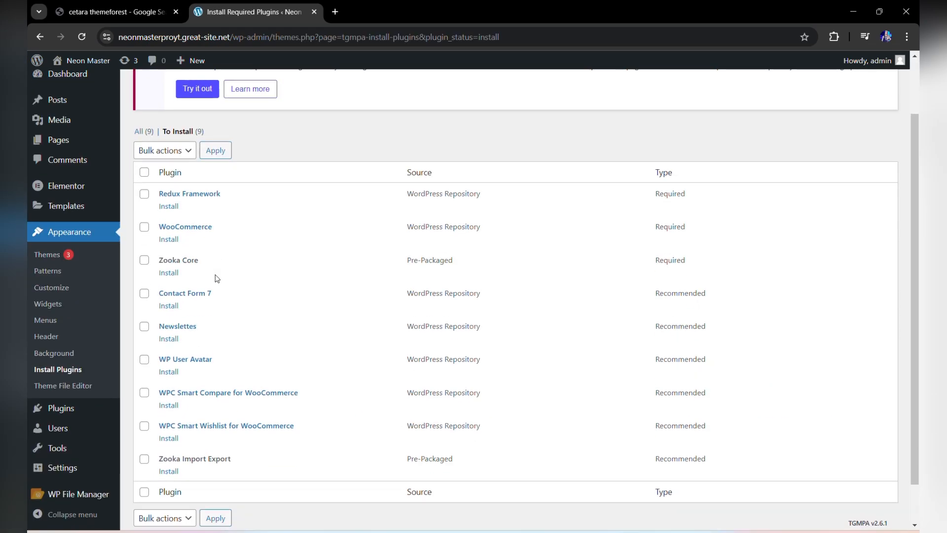
{"action": "left_click", "coordinate": [144, 196]}
{"action": "left_click", "coordinate": [144, 228]}
{"action": "left_click", "coordinate": [144, 294]}
{"action": "left_click", "coordinate": [144, 326]}
{"action": "left_click", "coordinate": [165, 150]}
{"action": "left_click", "coordinate": [163, 182]}
{"action": "left_click", "coordinate": [215, 150]}
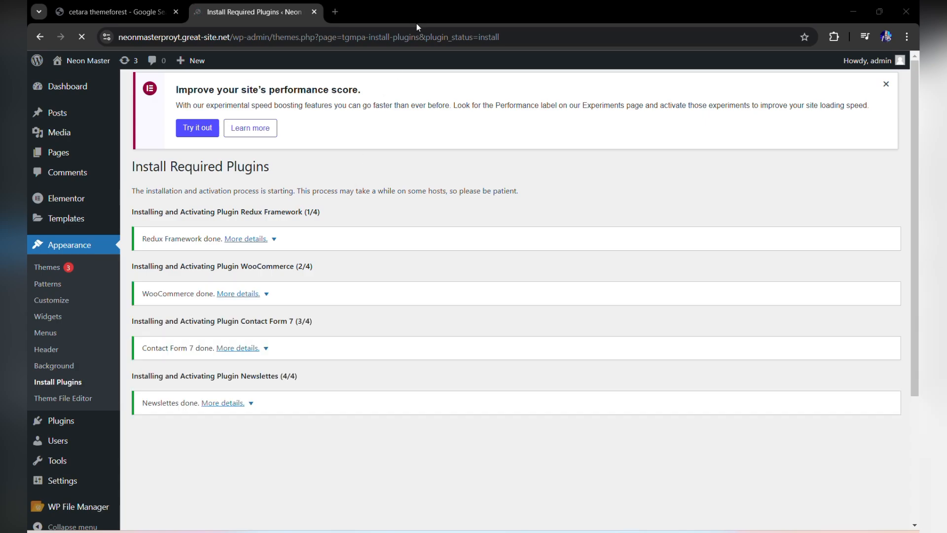
Leave the WooCommerce setup wizard for the wp-admin dashboard and reopen the theme's required plugins list
{"action": "left_click", "coordinate": [222, 450]}
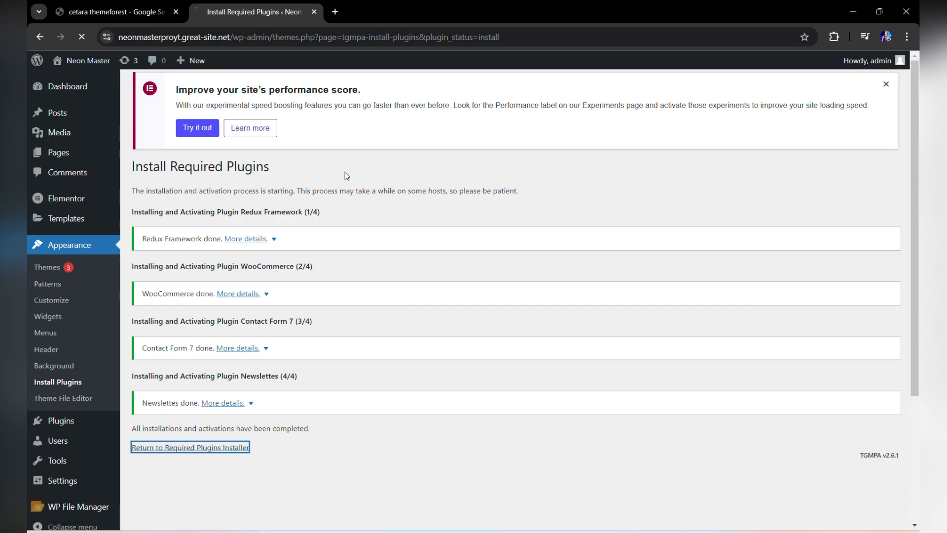
{"action": "left_click_drag", "start_coordinate": [272, 36], "coordinate": [745, 55]}
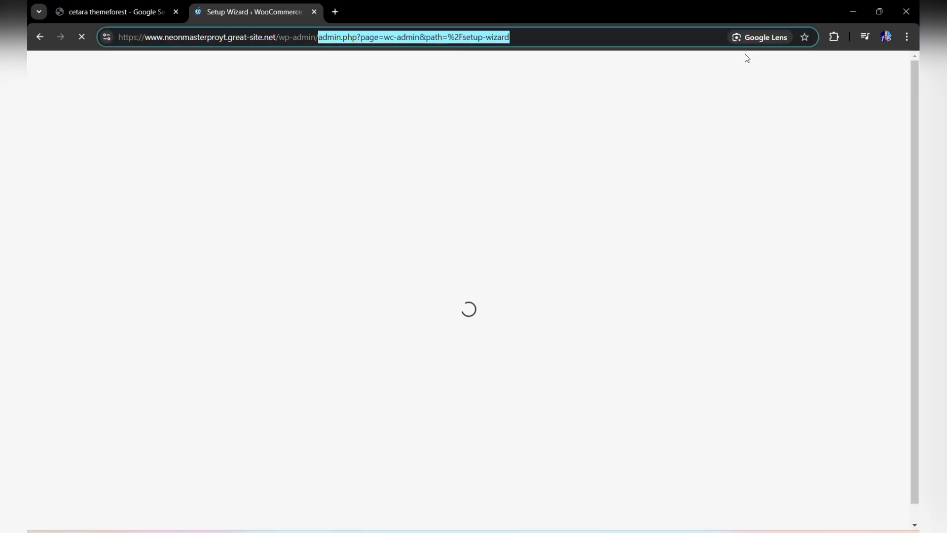
{"action": "key", "text": "BackSpace"}
{"action": "key", "text": "Return"}
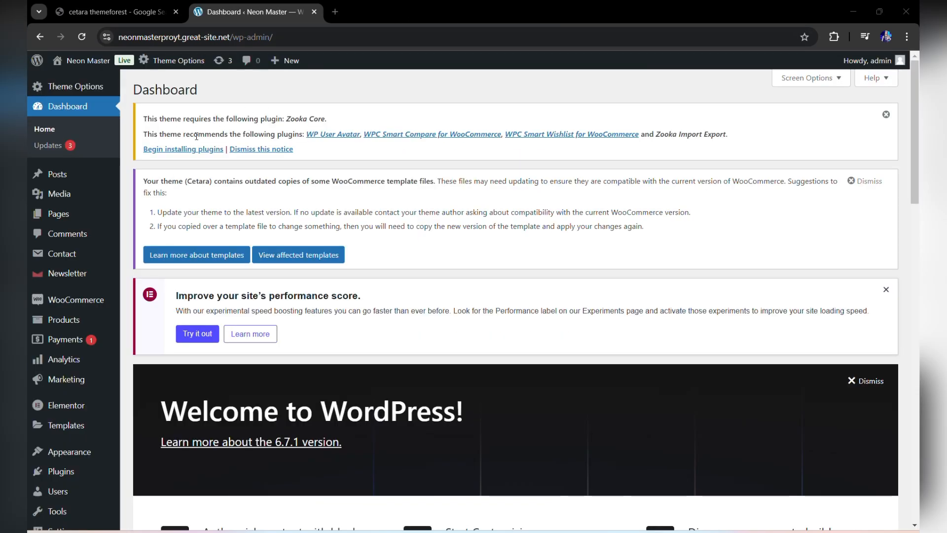
{"action": "left_click", "coordinate": [169, 153]}
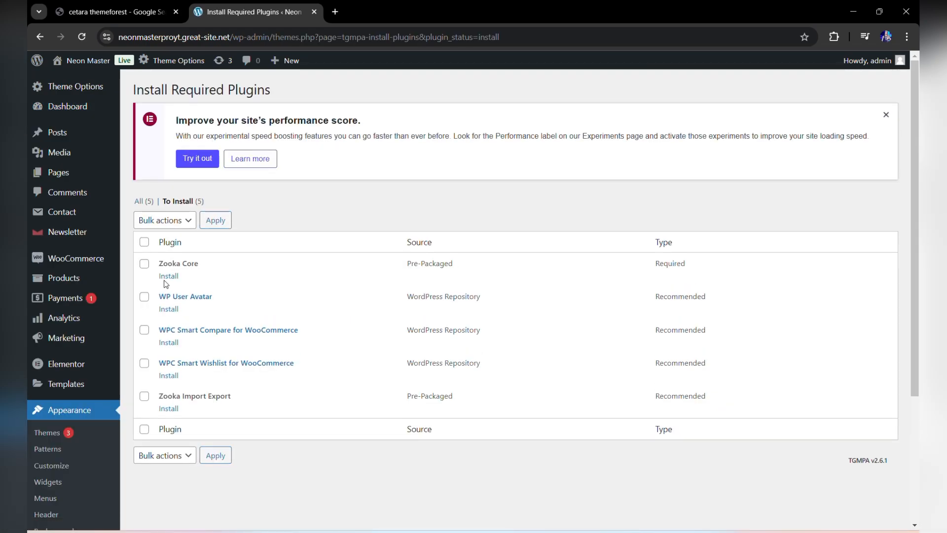
Try to install the pre-packaged Zooka Core plugin, and return to the required plugins list
{"action": "left_click", "coordinate": [172, 276]}
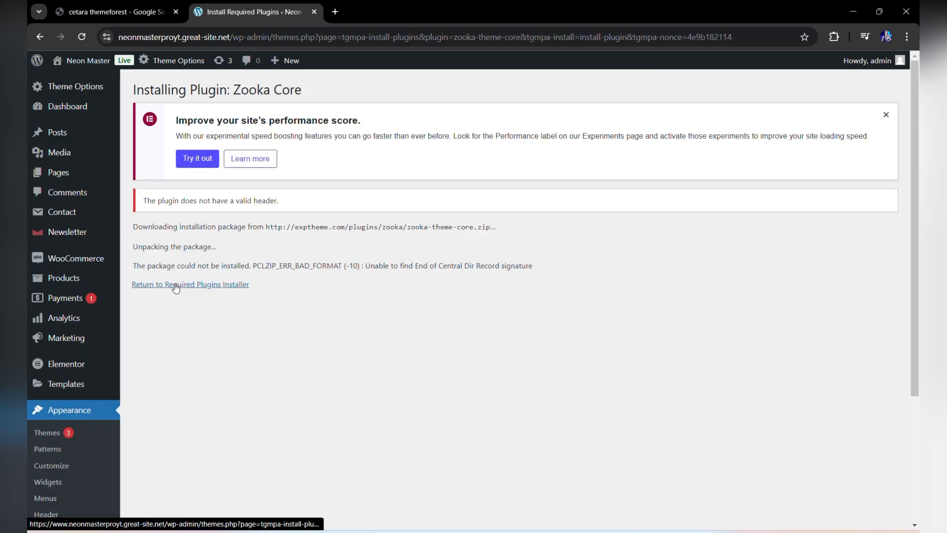
{"action": "left_click", "coordinate": [176, 288]}
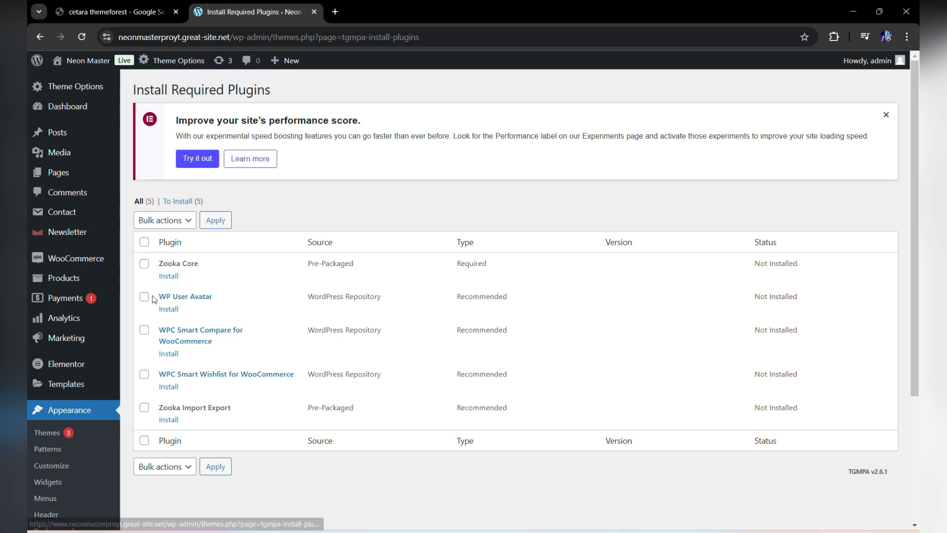
Bulk-install the WP User Avatar, WPC Smart Compare for WooCommerce and WPC Smart Wishlist for WooCommerce plugins
{"action": "left_click", "coordinate": [144, 297]}
{"action": "left_click", "coordinate": [144, 330]}
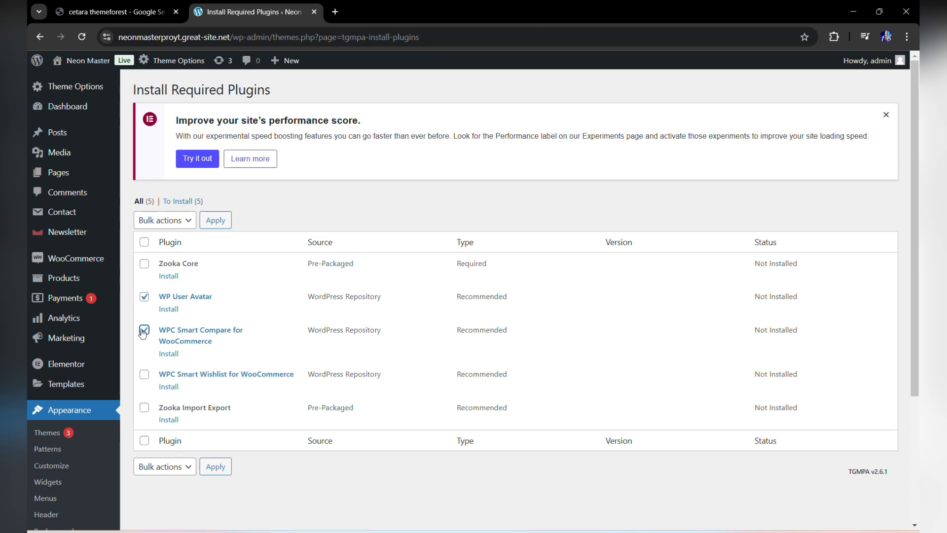
{"action": "left_click", "coordinate": [144, 375]}
{"action": "left_click", "coordinate": [165, 220]}
{"action": "left_click", "coordinate": [156, 282]}
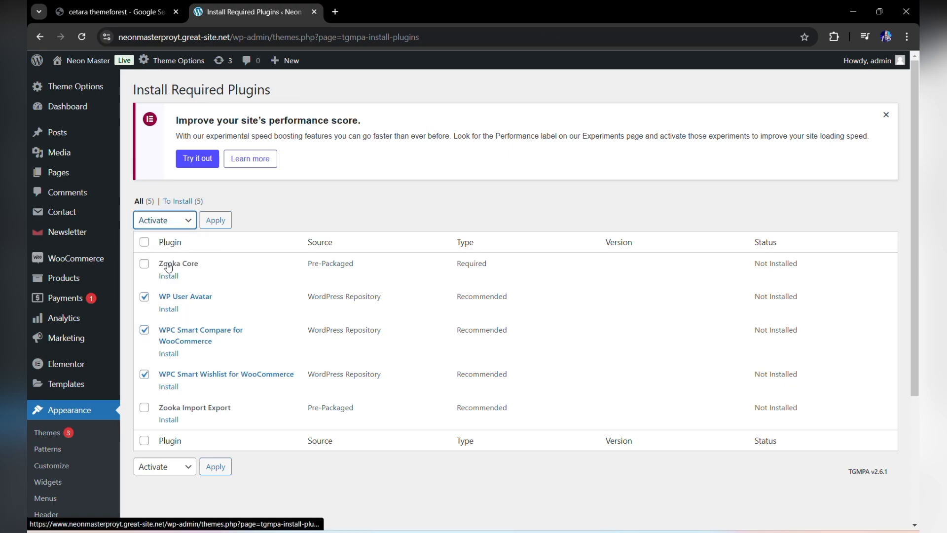
{"action": "left_click", "coordinate": [173, 222]}
{"action": "left_click", "coordinate": [159, 269]}
{"action": "left_click", "coordinate": [171, 223]}
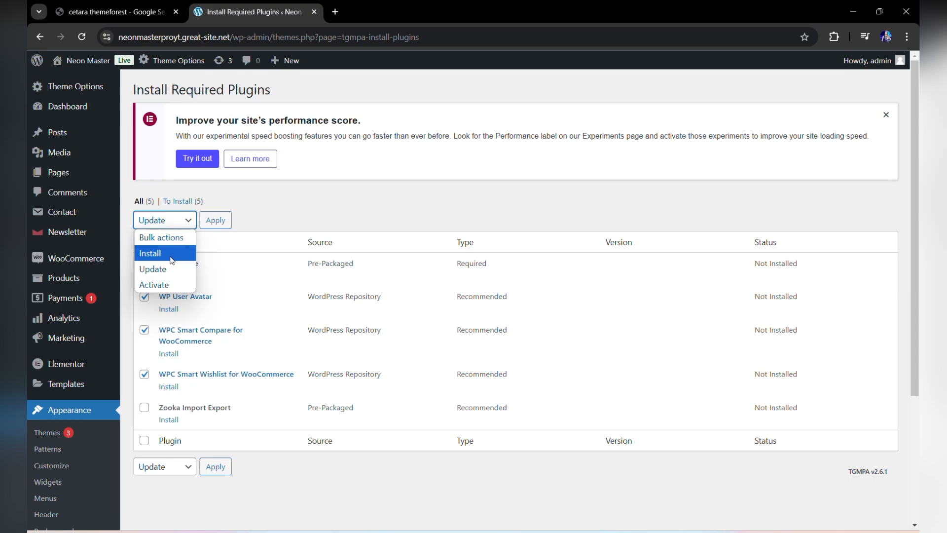
{"action": "left_click", "coordinate": [157, 251]}
{"action": "left_click", "coordinate": [218, 222]}
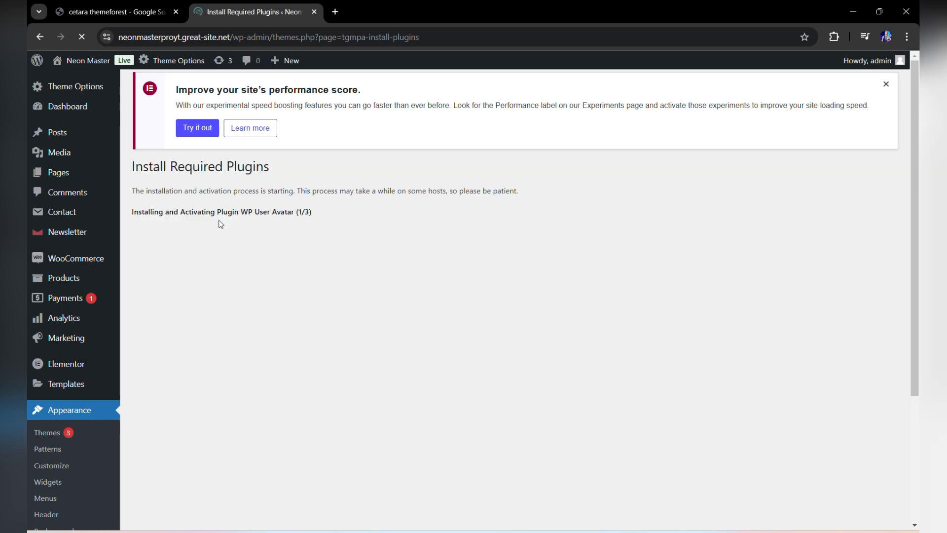
Return to the required plugins list and try to install the pre-packaged Zooka Import Export plugin
{"action": "left_click", "coordinate": [217, 393]}
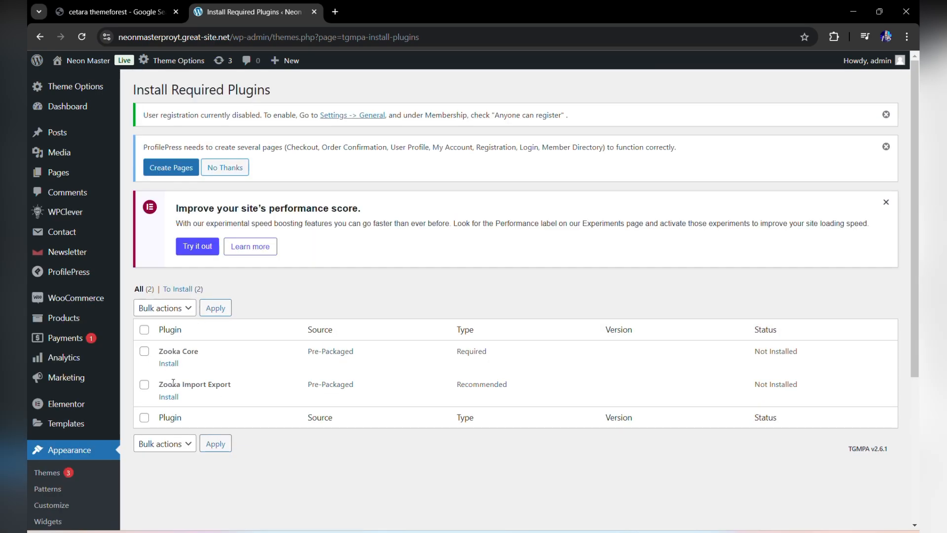
{"action": "left_click", "coordinate": [169, 397]}
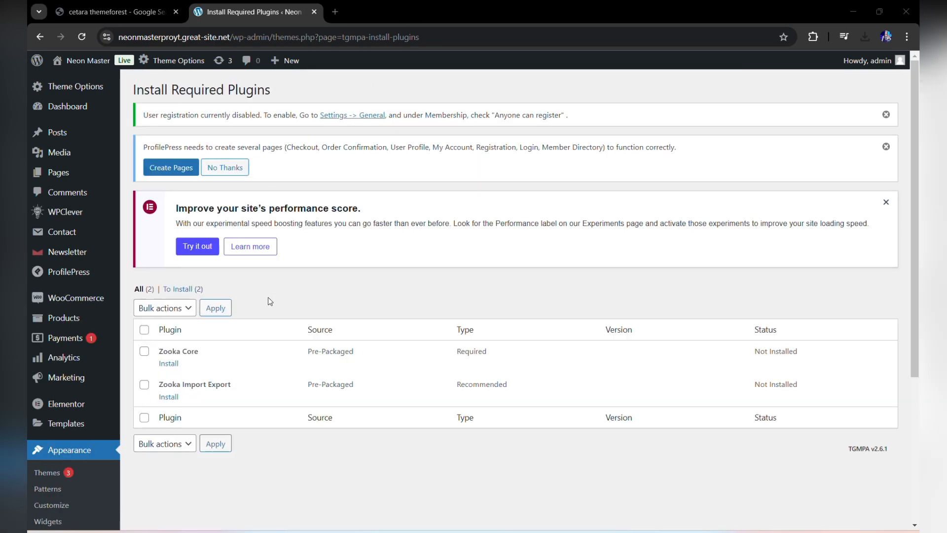
Add a new plugin by uploading zooka-theme-core.zip from the local Plugins folder and install it
{"action": "scroll", "coordinate": [268, 297], "scroll_direction": "down", "scroll_amount": 5}
{"action": "mouse_move", "coordinate": [63, 416]}
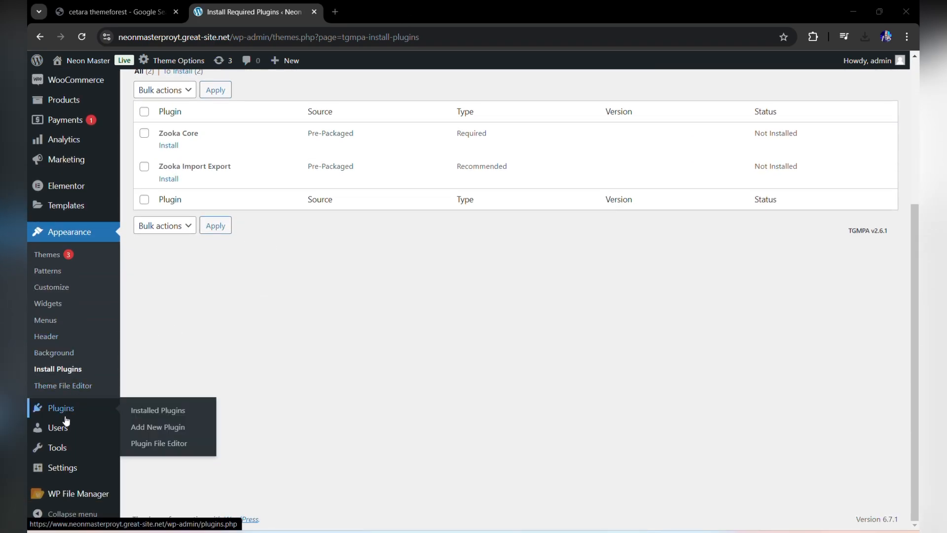
{"action": "left_click", "coordinate": [154, 428]}
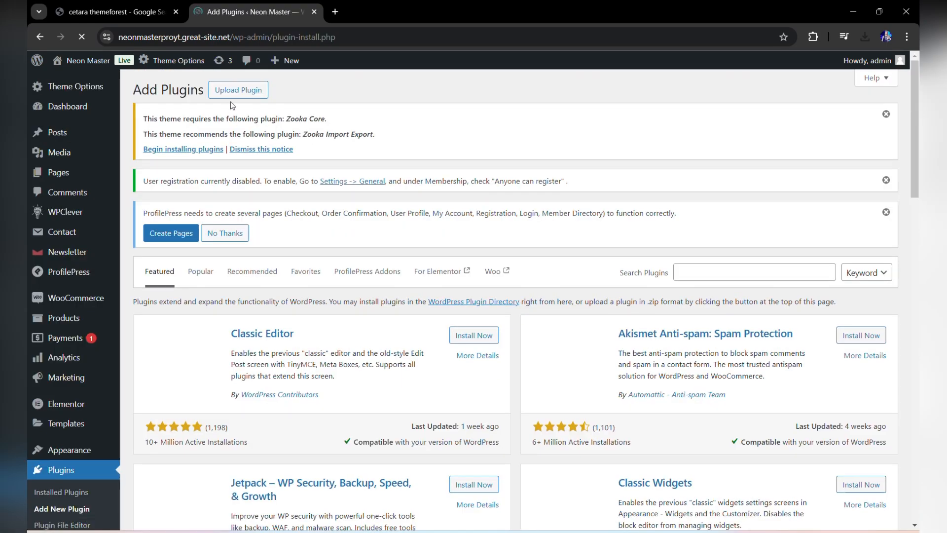
{"action": "left_click", "coordinate": [238, 91]}
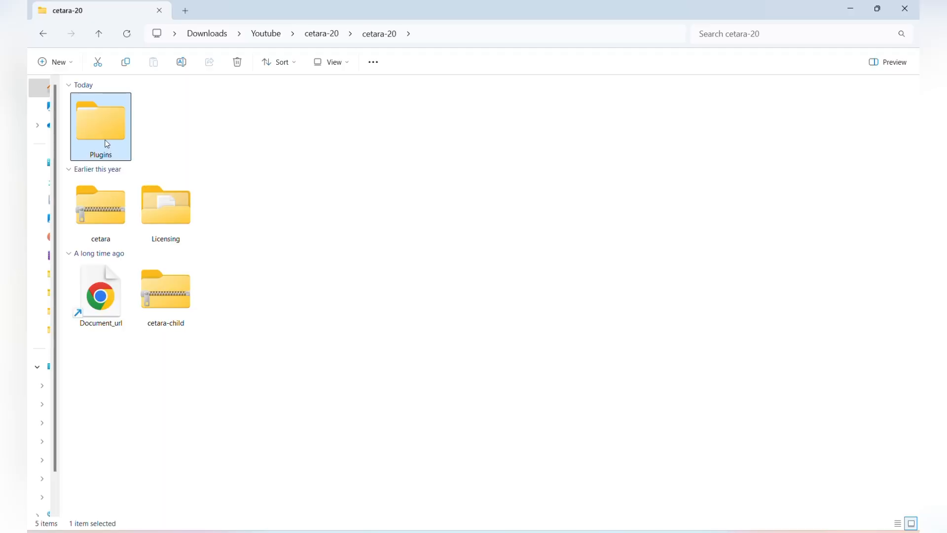
{"action": "double_click", "coordinate": [99, 132]}
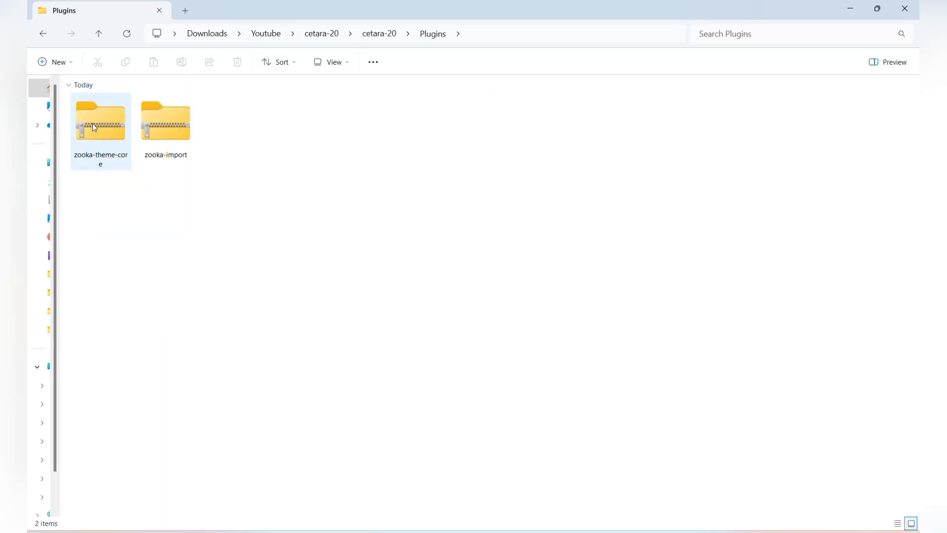
{"action": "left_click", "coordinate": [93, 123]}
{"action": "left_click_drag", "start_coordinate": [82, 117], "coordinate": [434, 350]}
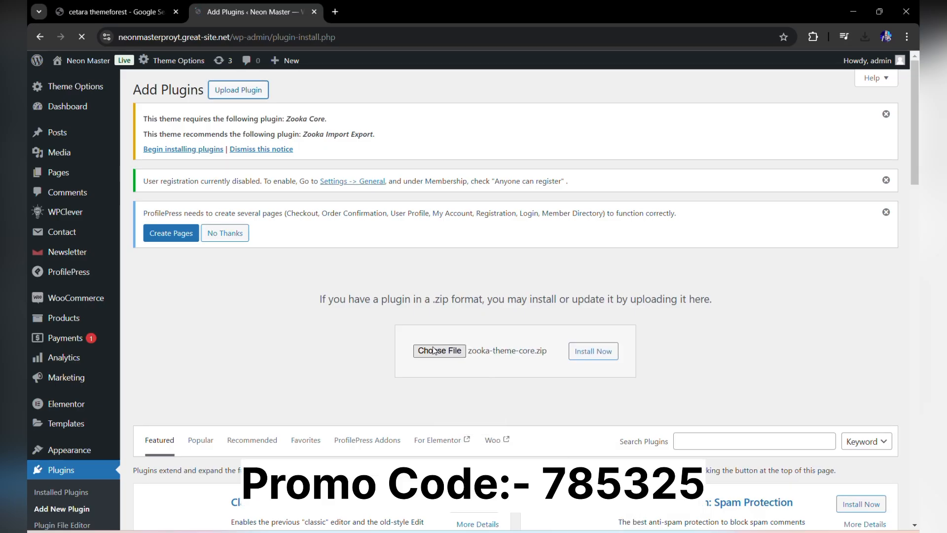
{"action": "left_click", "coordinate": [595, 353]}
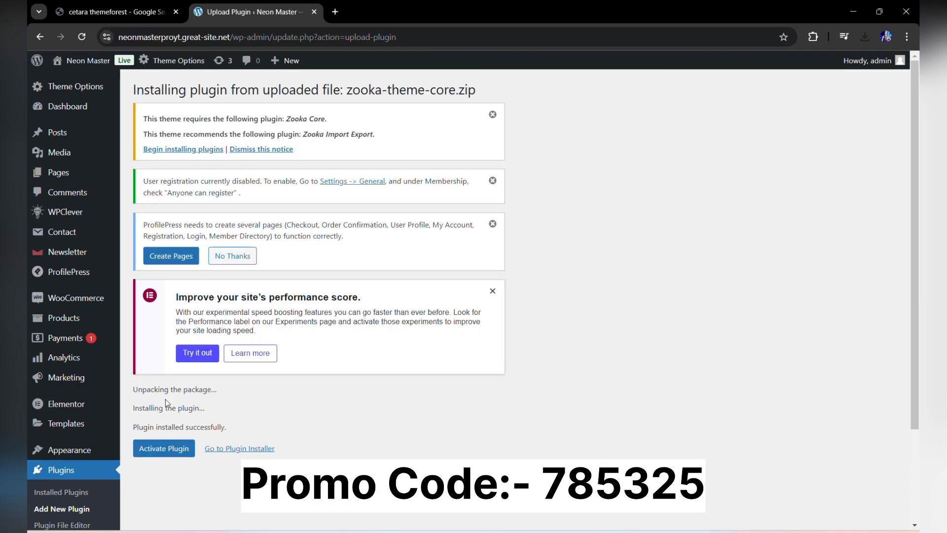
Activate the Zooka Core plugin, and upload, install and activate zooka-import.zip from the local Plugins folder
{"action": "left_click", "coordinate": [168, 455]}
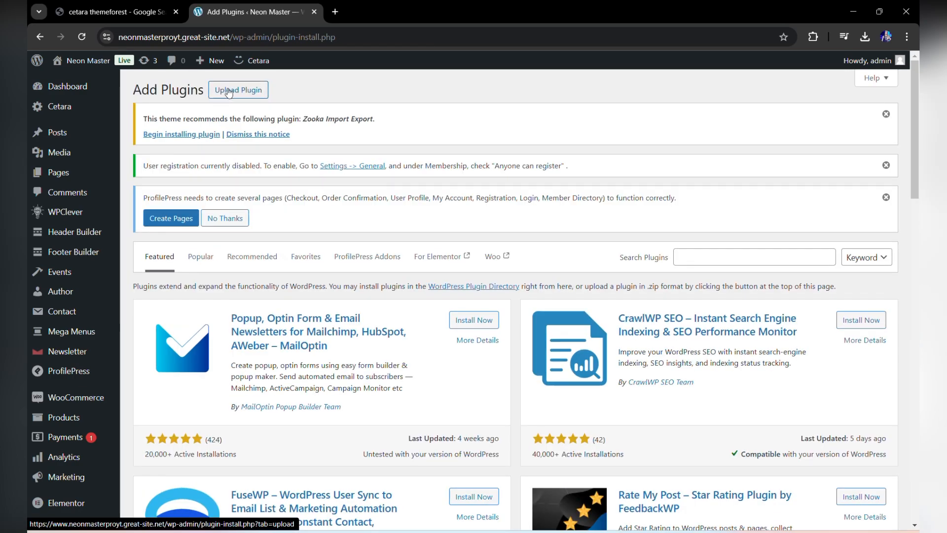
{"action": "left_click", "coordinate": [220, 91]}
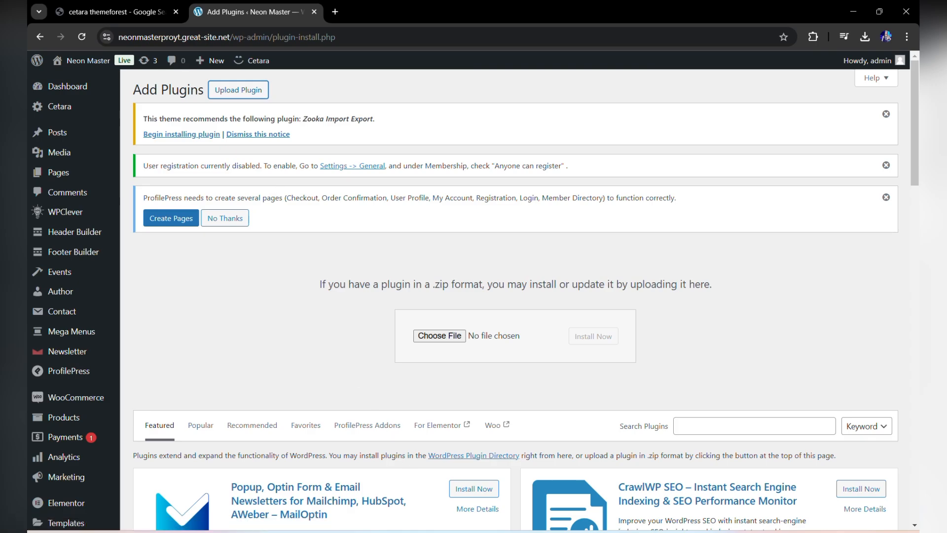
{"action": "left_click", "coordinate": [473, 532]}
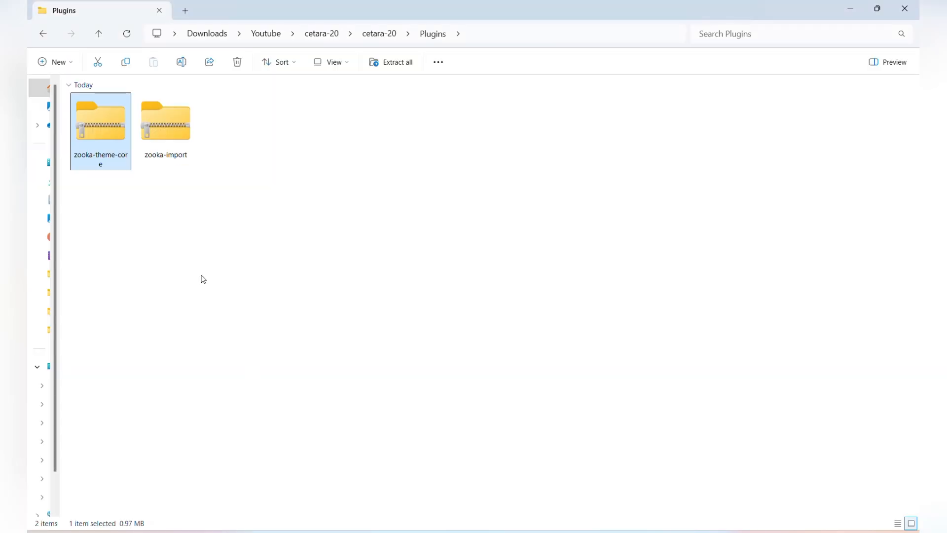
{"action": "left_click", "coordinate": [176, 138]}
{"action": "left_click_drag", "start_coordinate": [152, 129], "coordinate": [437, 340]}
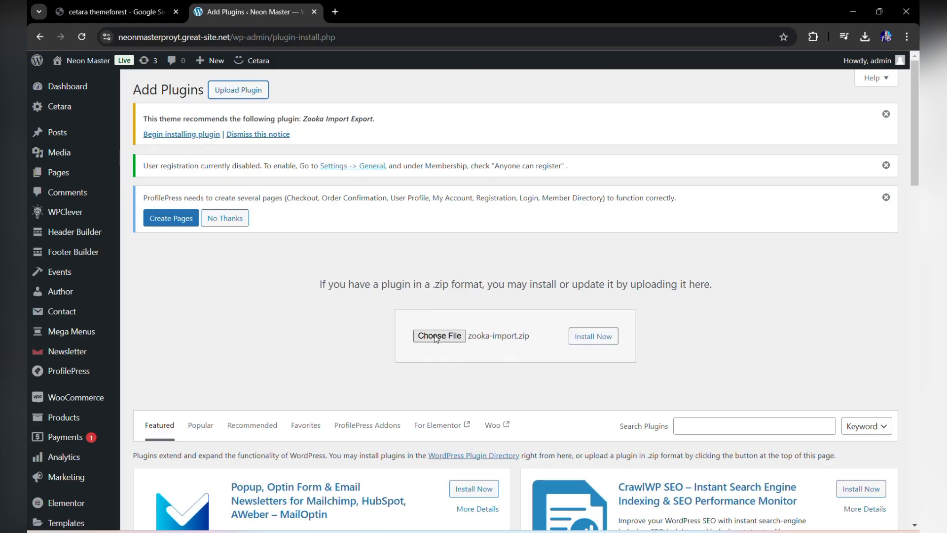
{"action": "left_click", "coordinate": [591, 335]}
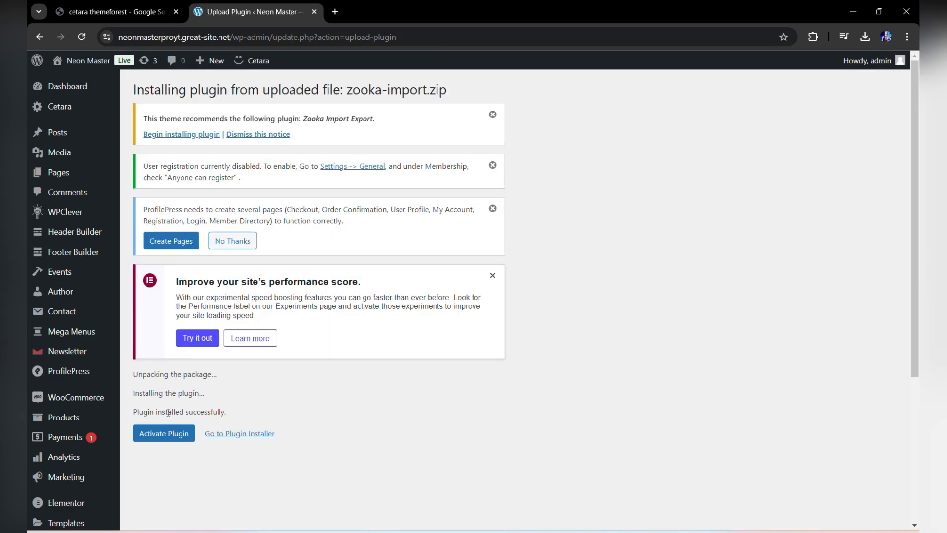
{"action": "left_click", "coordinate": [164, 434]}
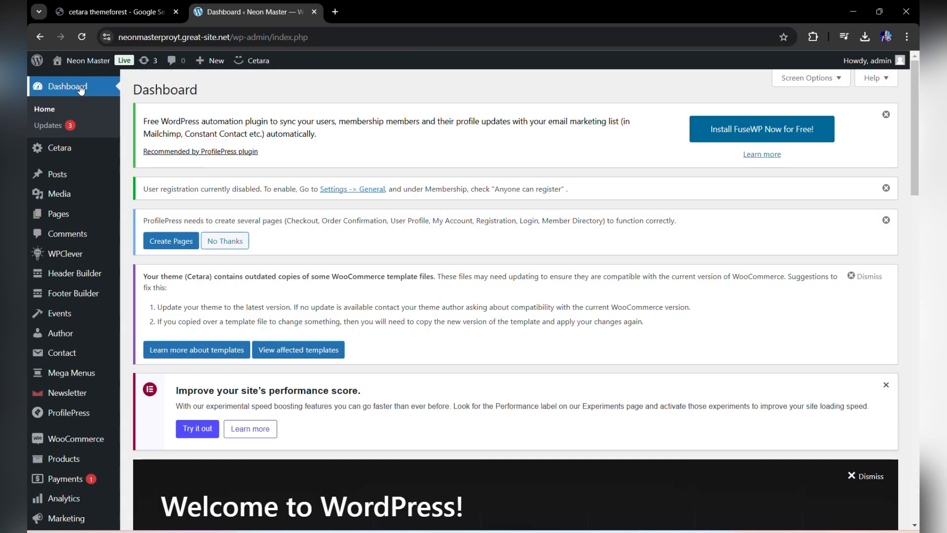
Import the WP-CETARA demo content from the Cetara theme's demo import page
{"action": "mouse_move", "coordinate": [58, 161]}
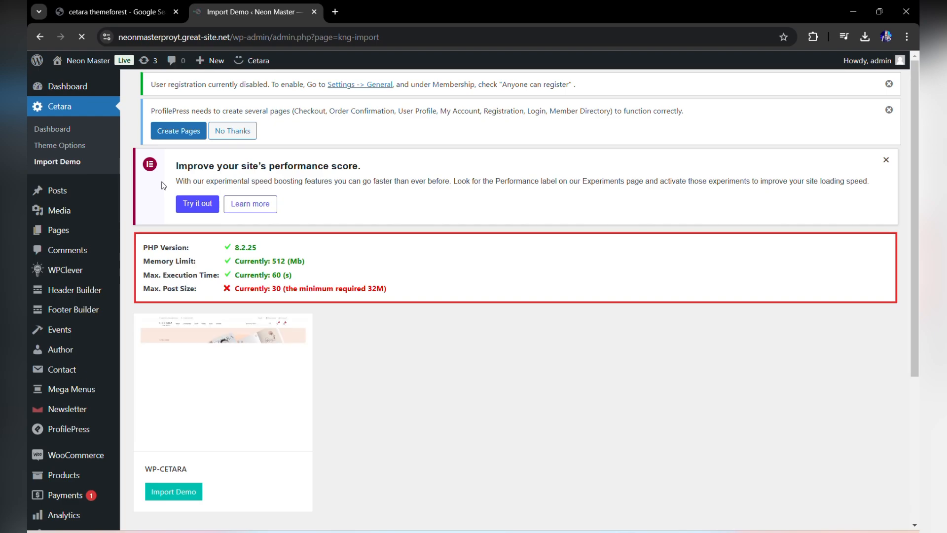
{"action": "scroll", "coordinate": [297, 357], "scroll_direction": "down", "scroll_amount": 3}
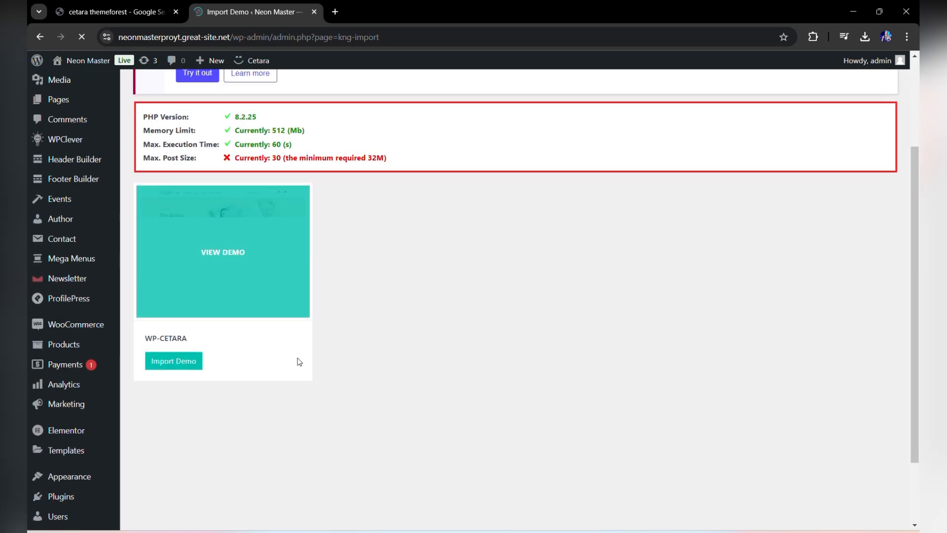
{"action": "left_click", "coordinate": [182, 361]}
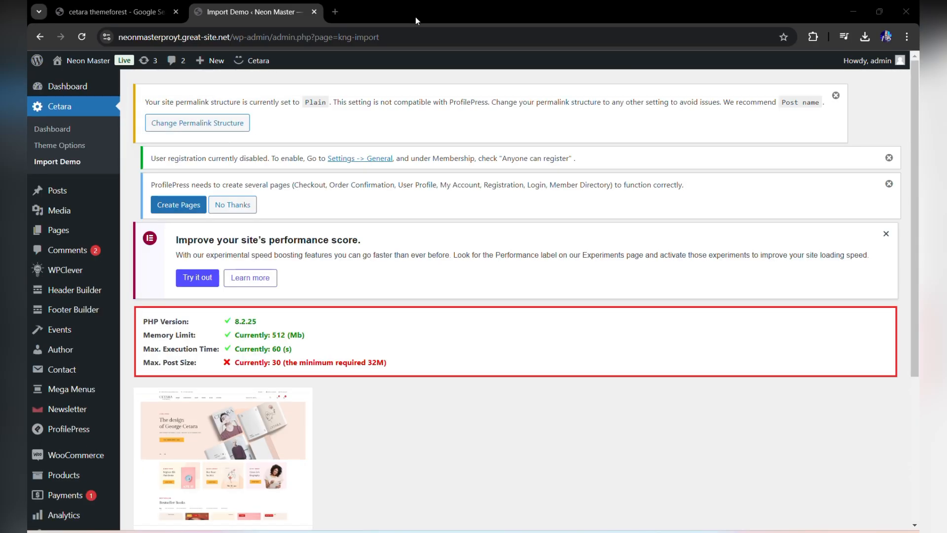
Open the Neon Master site's front end in a new browser tab and switch to it
{"action": "mouse_move", "coordinate": [91, 65]}
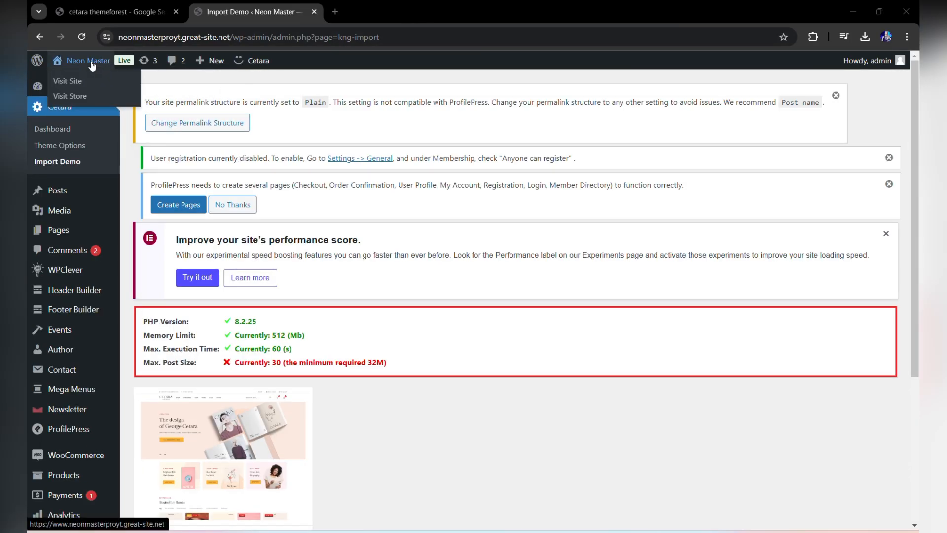
{"action": "right_click", "coordinate": [73, 83]}
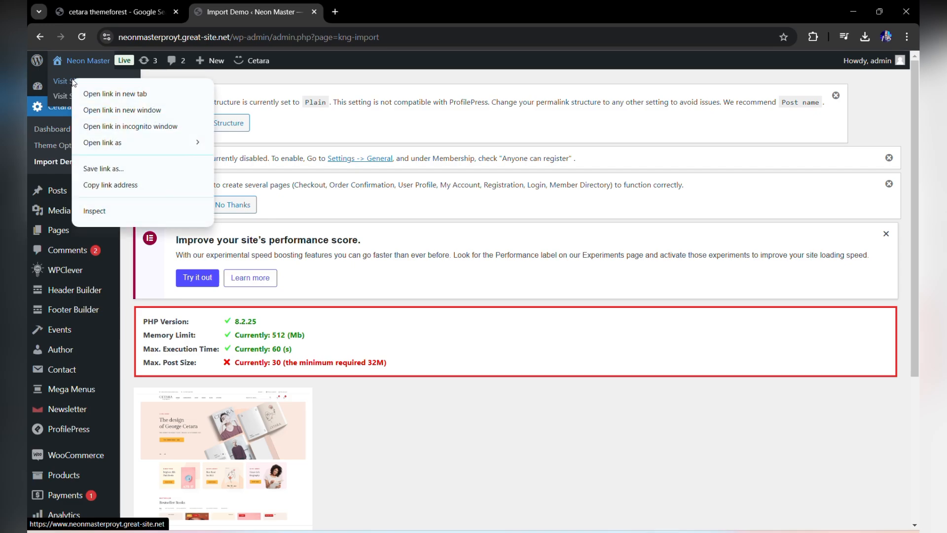
{"action": "left_click", "coordinate": [102, 94]}
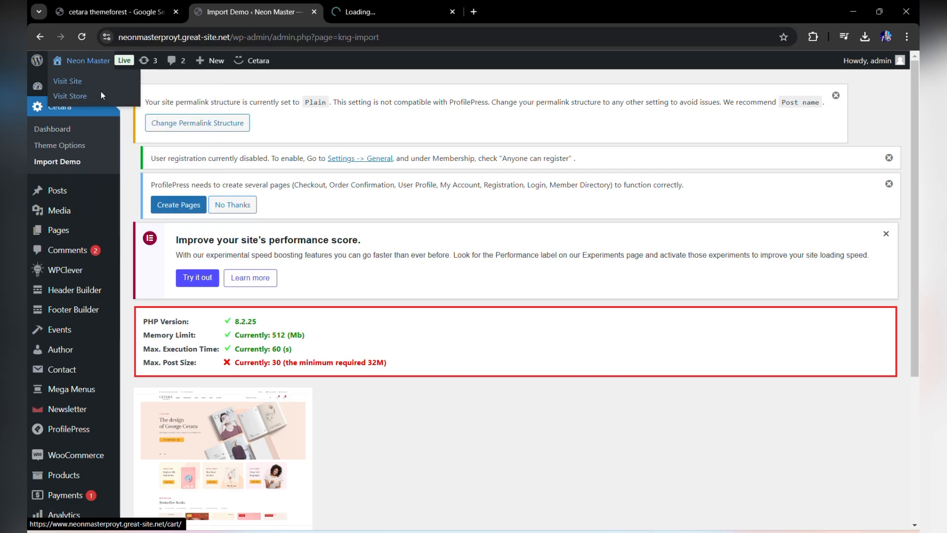
{"action": "scroll", "coordinate": [247, 223], "scroll_direction": "down", "scroll_amount": 3}
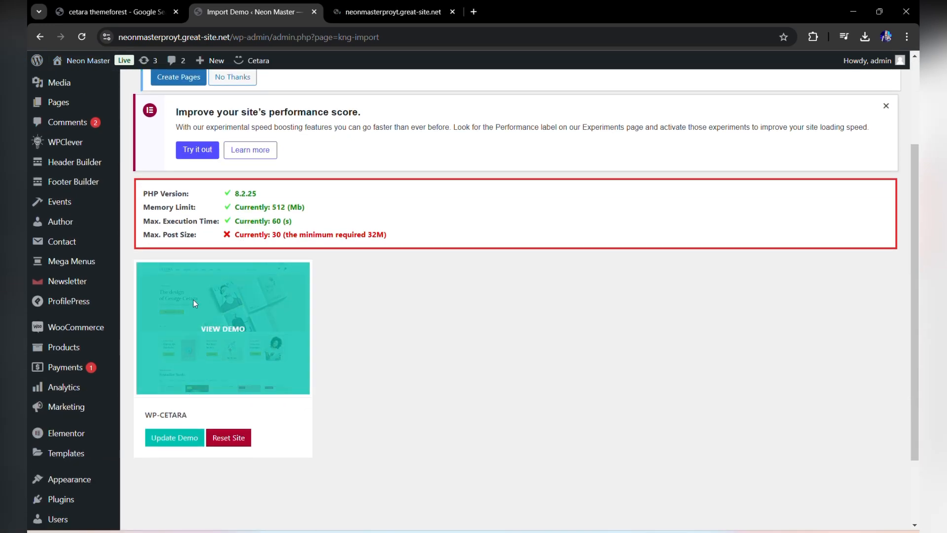
{"action": "scroll", "coordinate": [242, 287], "scroll_direction": "up", "scroll_amount": 3}
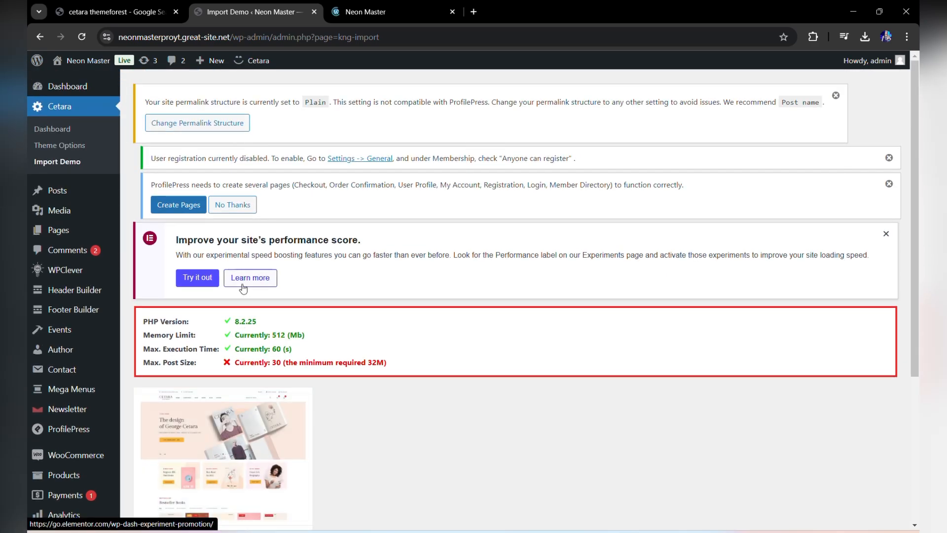
{"action": "left_click", "coordinate": [363, 6]}
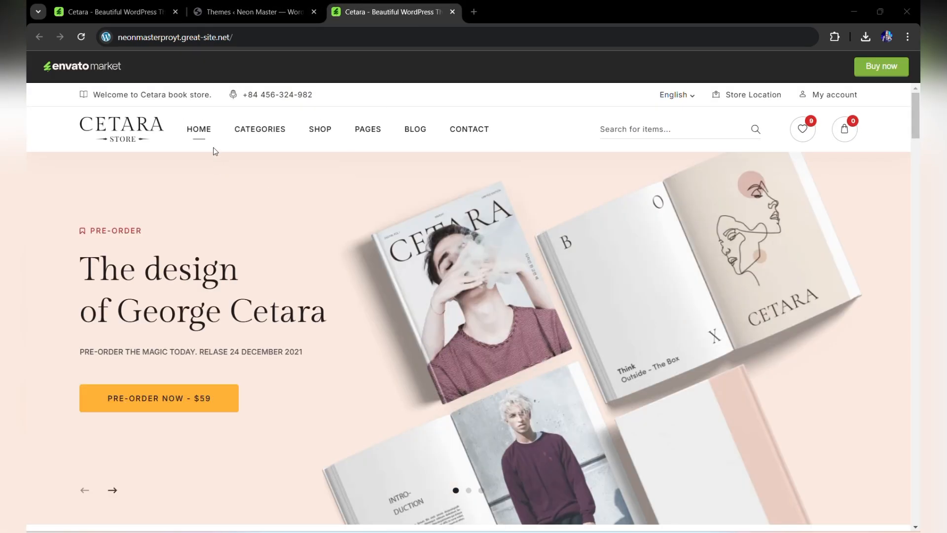
Examine the site's homepage from the navigation menus through the product, category, author, brand and blog sections to the footer, and return to the header
{"action": "mouse_move", "coordinate": [209, 123]}
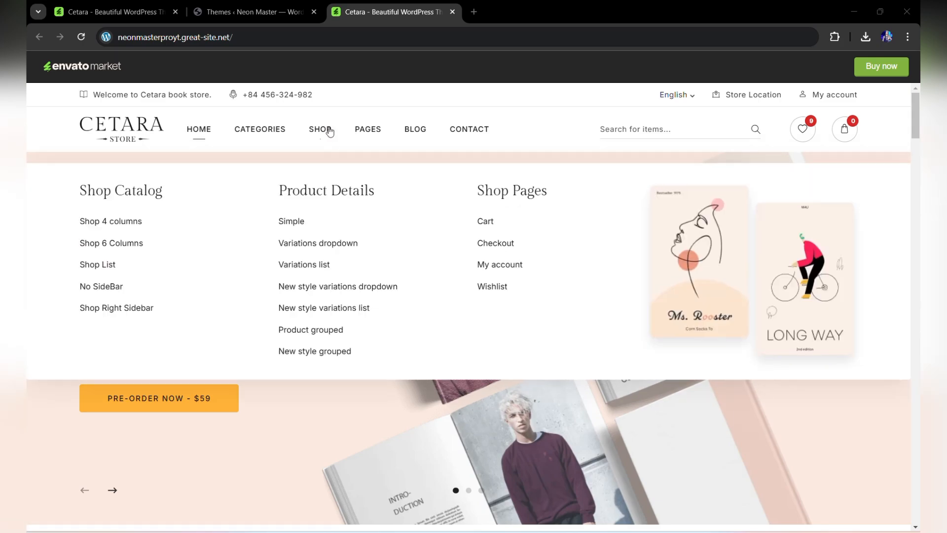
{"action": "mouse_move", "coordinate": [374, 137]}
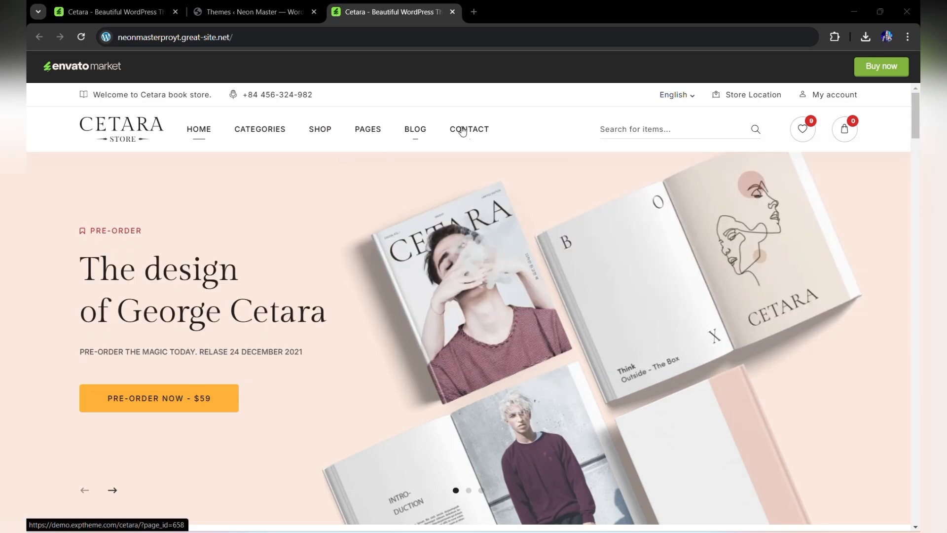
{"action": "scroll", "coordinate": [566, 240], "scroll_direction": "down", "scroll_amount": 8}
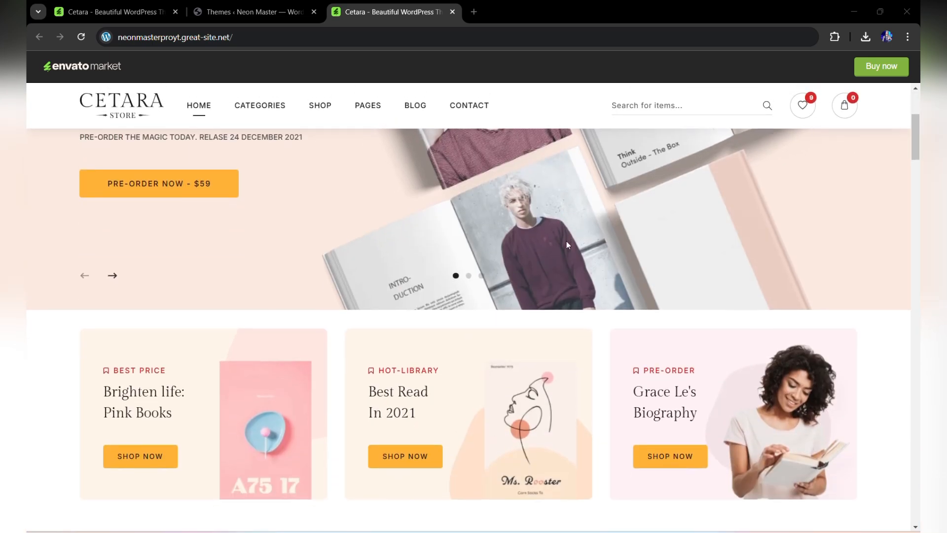
{"action": "scroll", "coordinate": [567, 245], "scroll_direction": "down", "scroll_amount": 5}
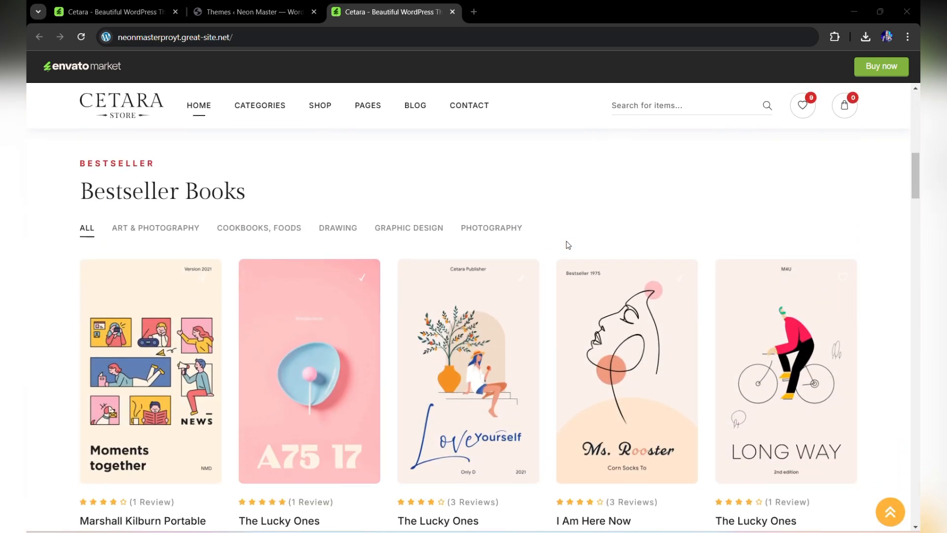
{"action": "scroll", "coordinate": [373, 314], "scroll_direction": "down", "scroll_amount": 4}
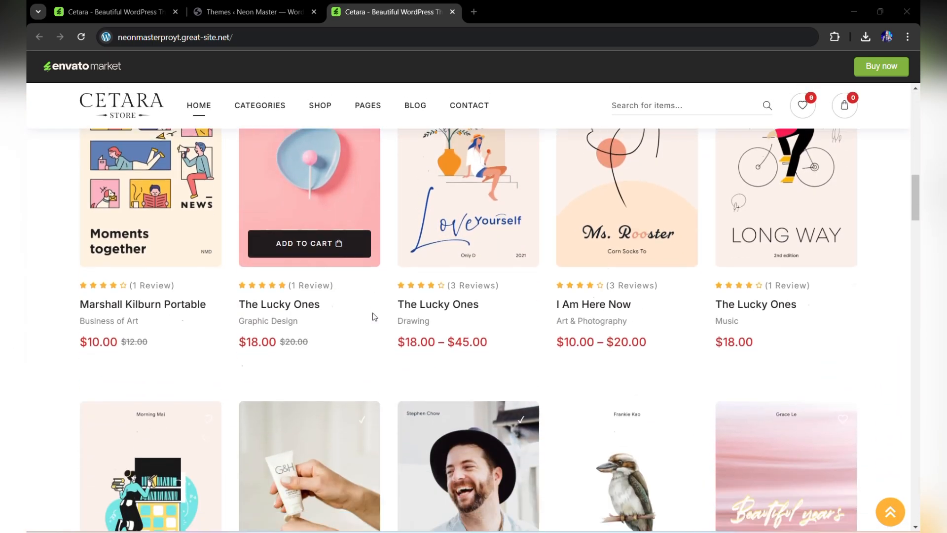
{"action": "scroll", "coordinate": [375, 316], "scroll_direction": "down", "scroll_amount": 2}
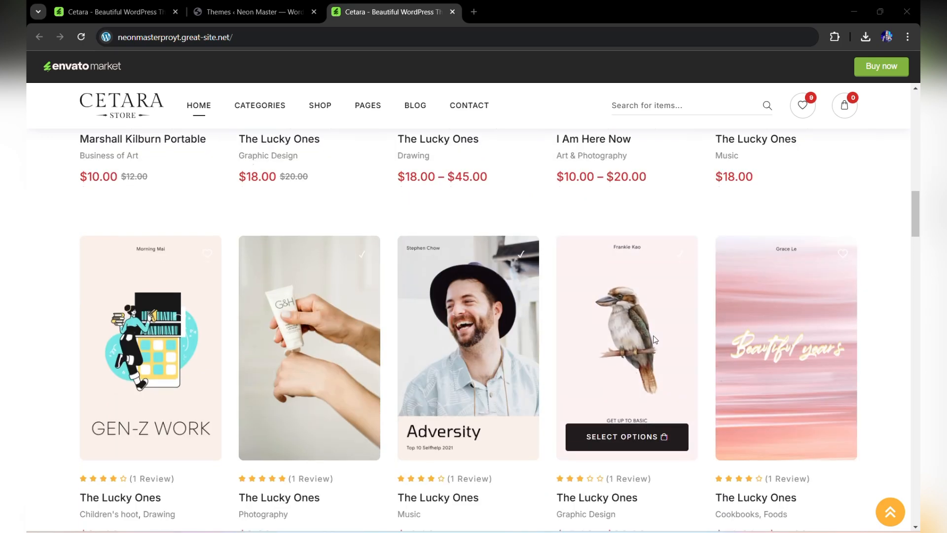
{"action": "scroll", "coordinate": [653, 338], "scroll_direction": "down", "scroll_amount": 10}
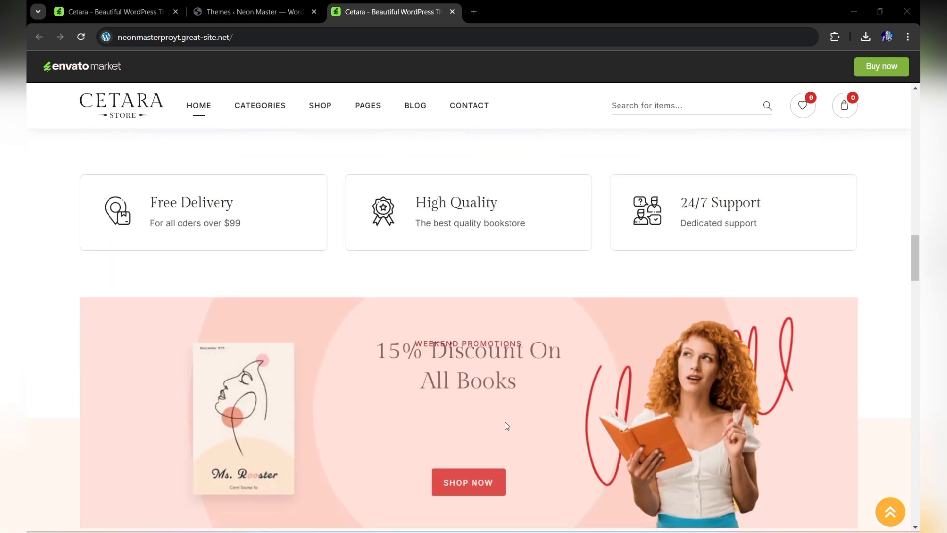
{"action": "scroll", "coordinate": [505, 425], "scroll_direction": "down", "scroll_amount": 7}
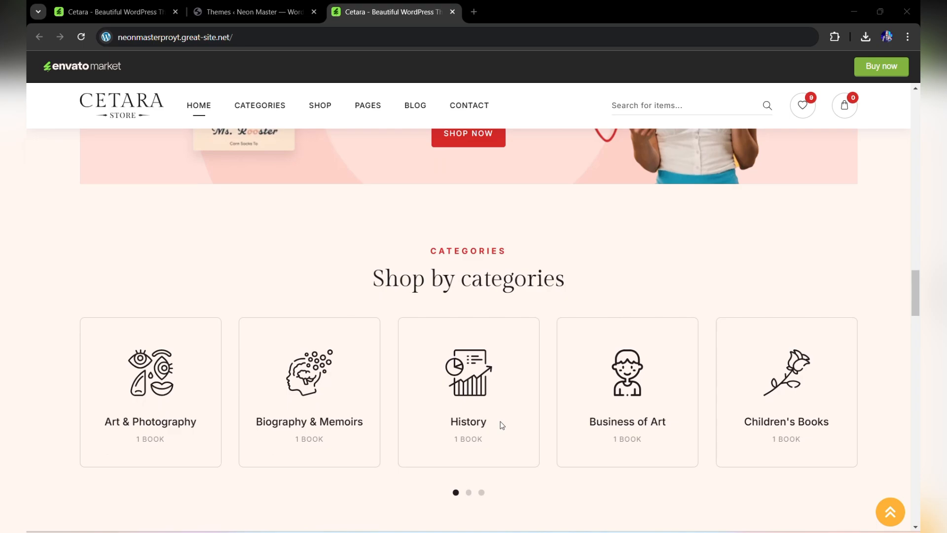
{"action": "scroll", "coordinate": [427, 398], "scroll_direction": "down", "scroll_amount": 5}
{"action": "scroll", "coordinate": [427, 401], "scroll_direction": "down", "scroll_amount": 3}
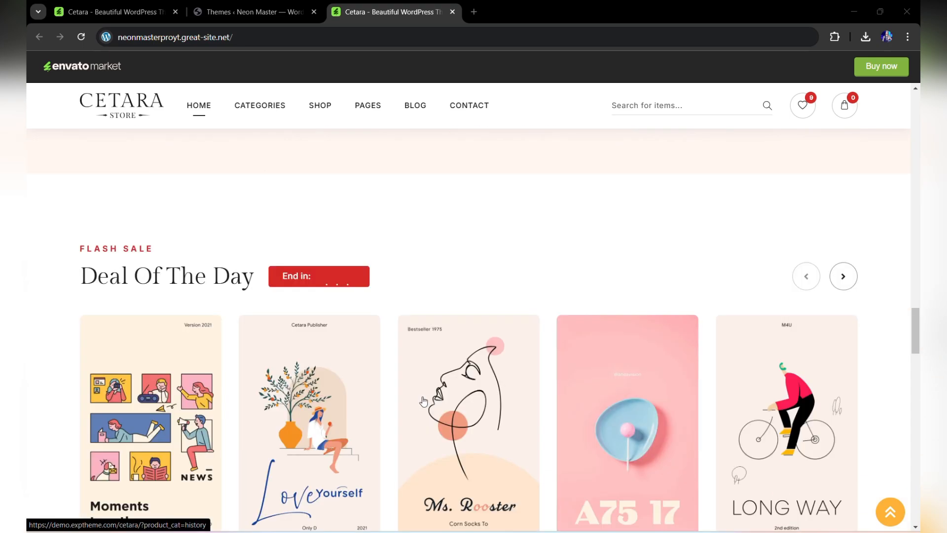
{"action": "scroll", "coordinate": [325, 399], "scroll_direction": "down", "scroll_amount": 3}
{"action": "scroll", "coordinate": [325, 399], "scroll_direction": "down", "scroll_amount": 7}
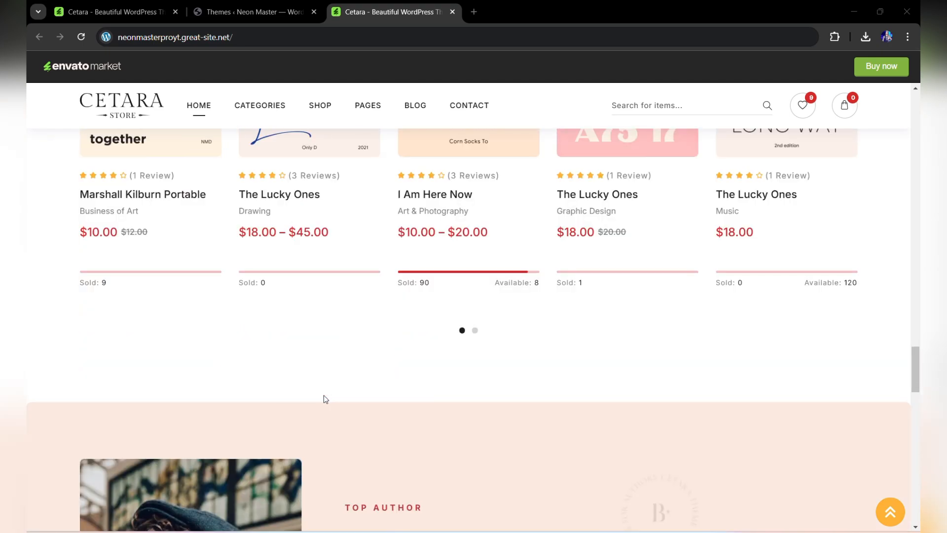
{"action": "scroll", "coordinate": [325, 398], "scroll_direction": "down", "scroll_amount": 8}
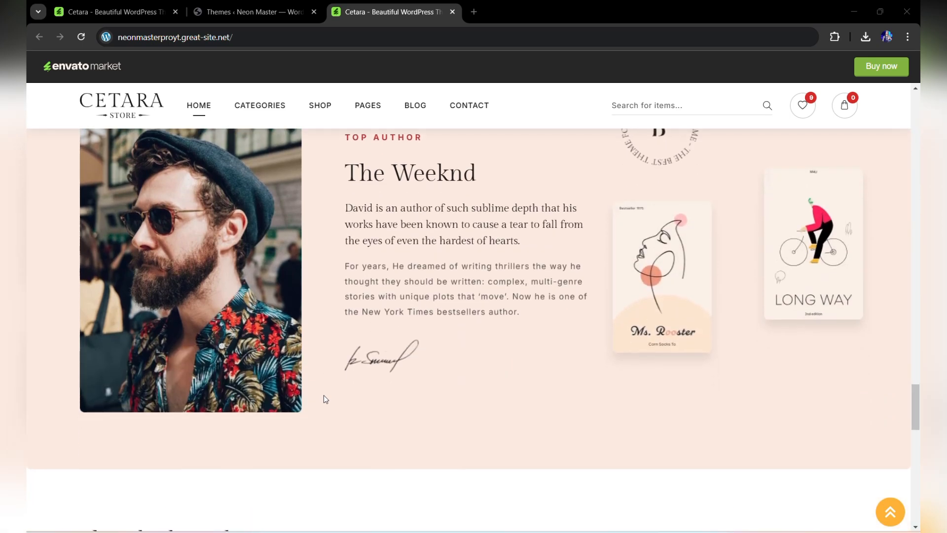
{"action": "scroll", "coordinate": [324, 397], "scroll_direction": "down", "scroll_amount": 2}
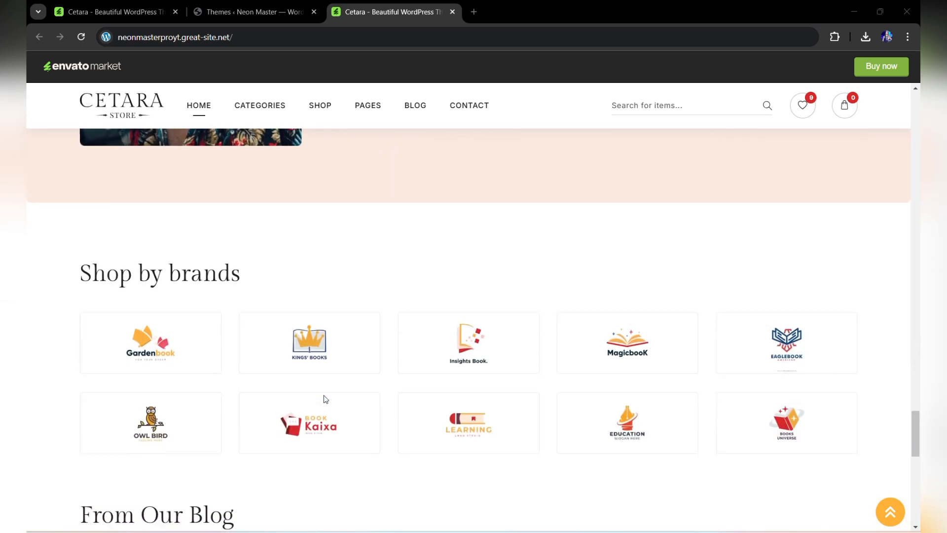
{"action": "scroll", "coordinate": [323, 397], "scroll_direction": "down", "scroll_amount": 2}
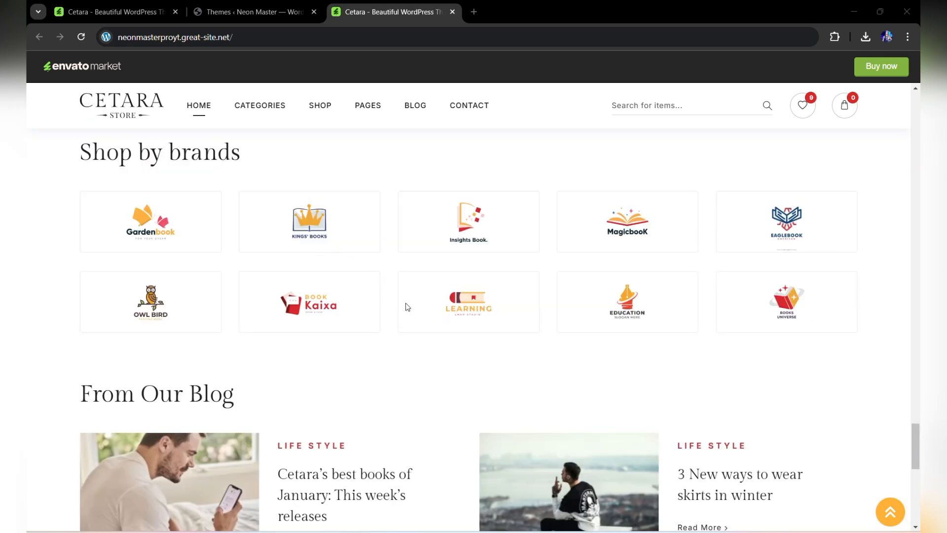
{"action": "scroll", "coordinate": [405, 305], "scroll_direction": "down", "scroll_amount": 4}
{"action": "scroll", "coordinate": [547, 314], "scroll_direction": "down", "scroll_amount": 4}
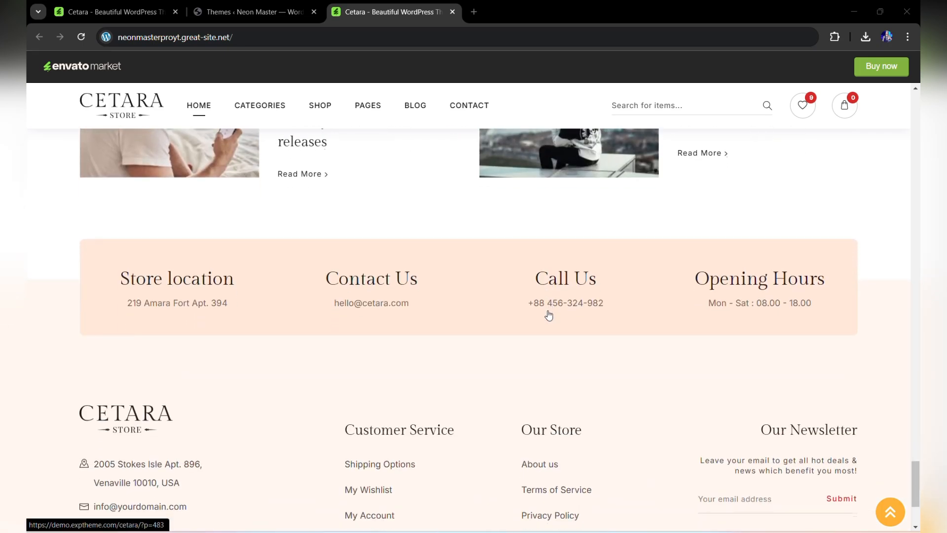
{"action": "scroll", "coordinate": [414, 502], "scroll_direction": "down", "scroll_amount": 3}
{"action": "scroll", "coordinate": [414, 503], "scroll_direction": "down", "scroll_amount": 1}
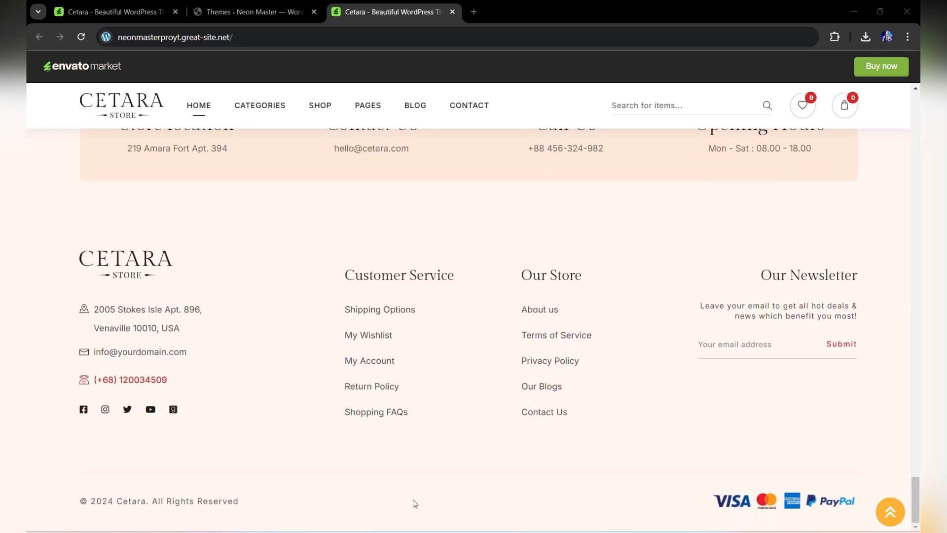
{"action": "scroll", "coordinate": [513, 370], "scroll_direction": "up", "scroll_amount": 20}
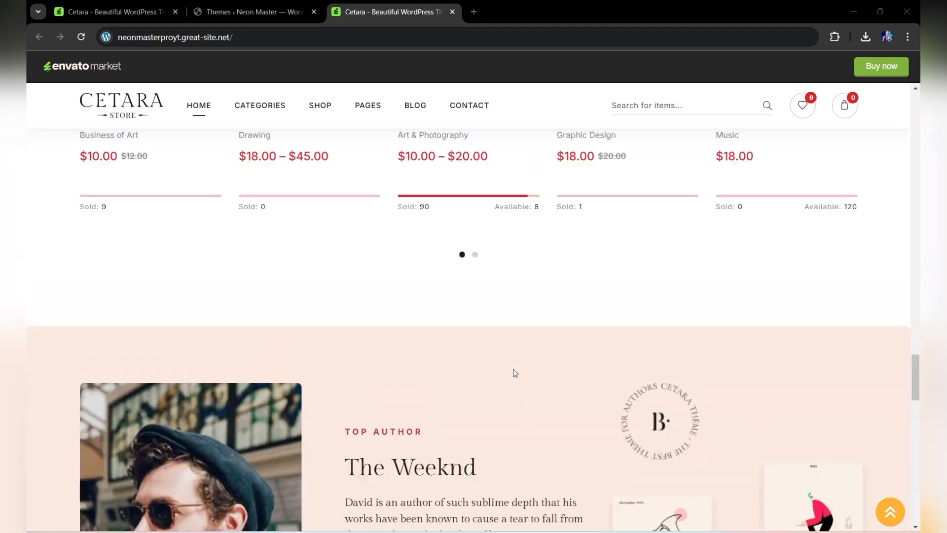
{"action": "scroll", "coordinate": [514, 371], "scroll_direction": "up", "scroll_amount": 10}
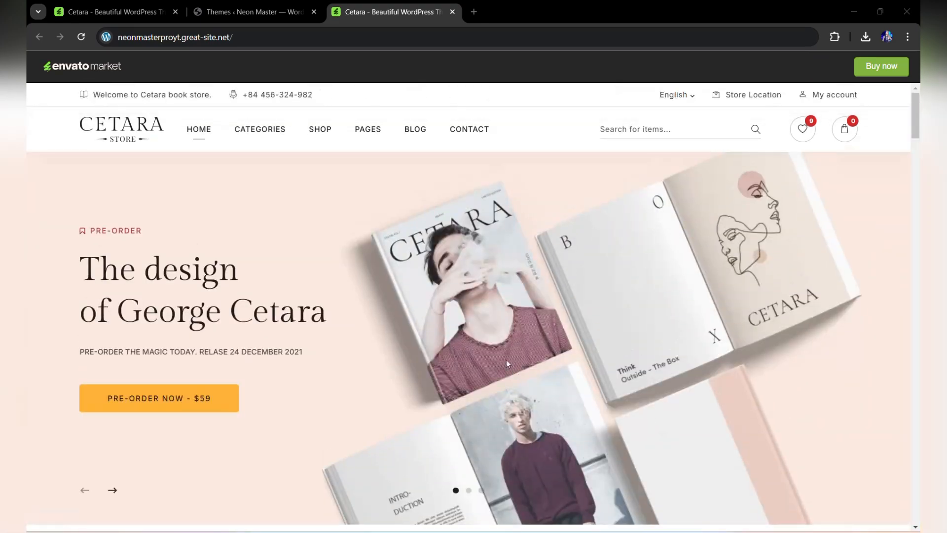